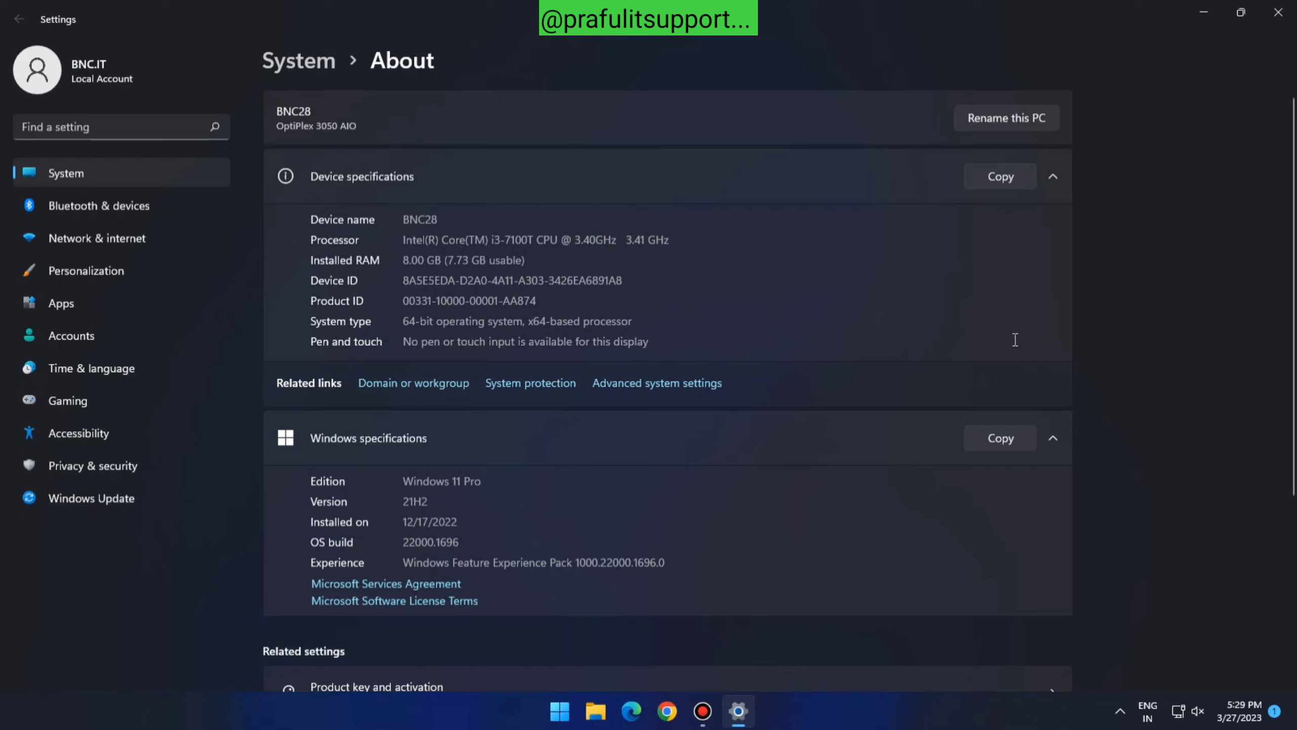
# Switch PC BNC28's membership from WORKGROUP to Domain in the name and domain settings
pyautogui.click(408, 384)
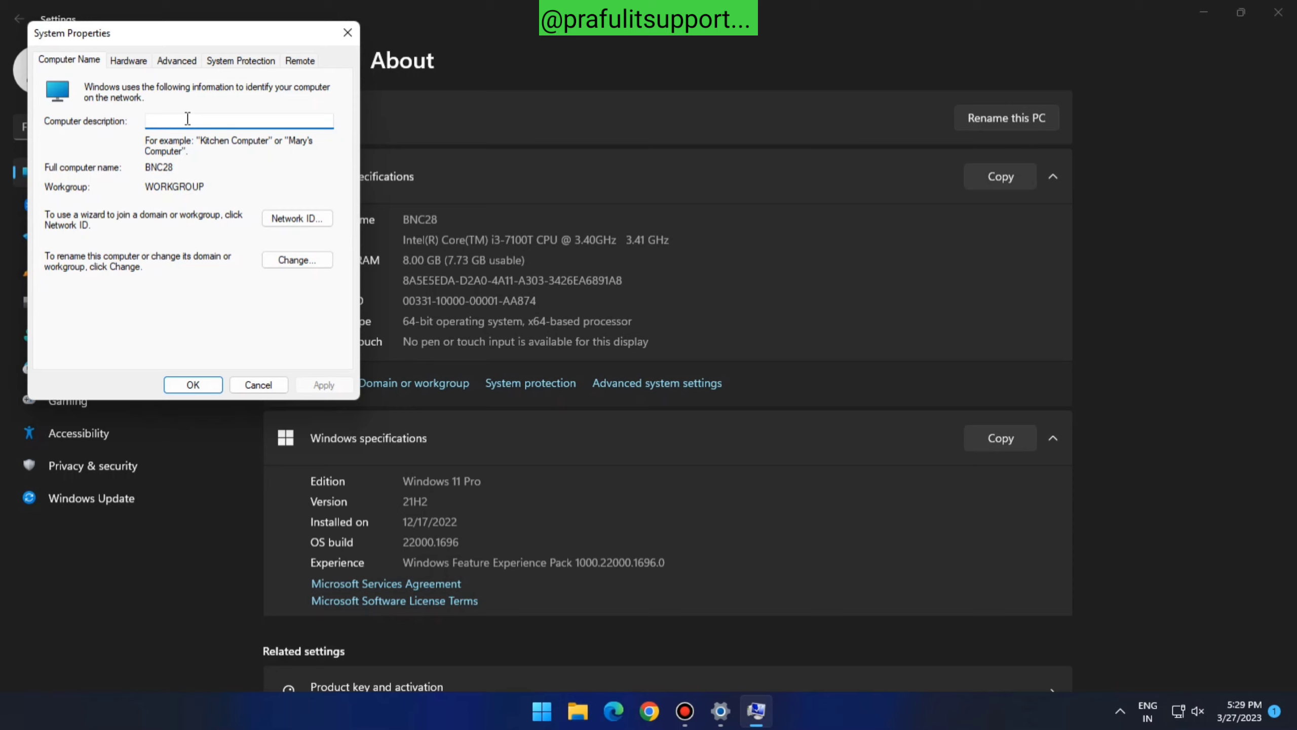
pyautogui.write('BNC28')
pyautogui.click(298, 260)
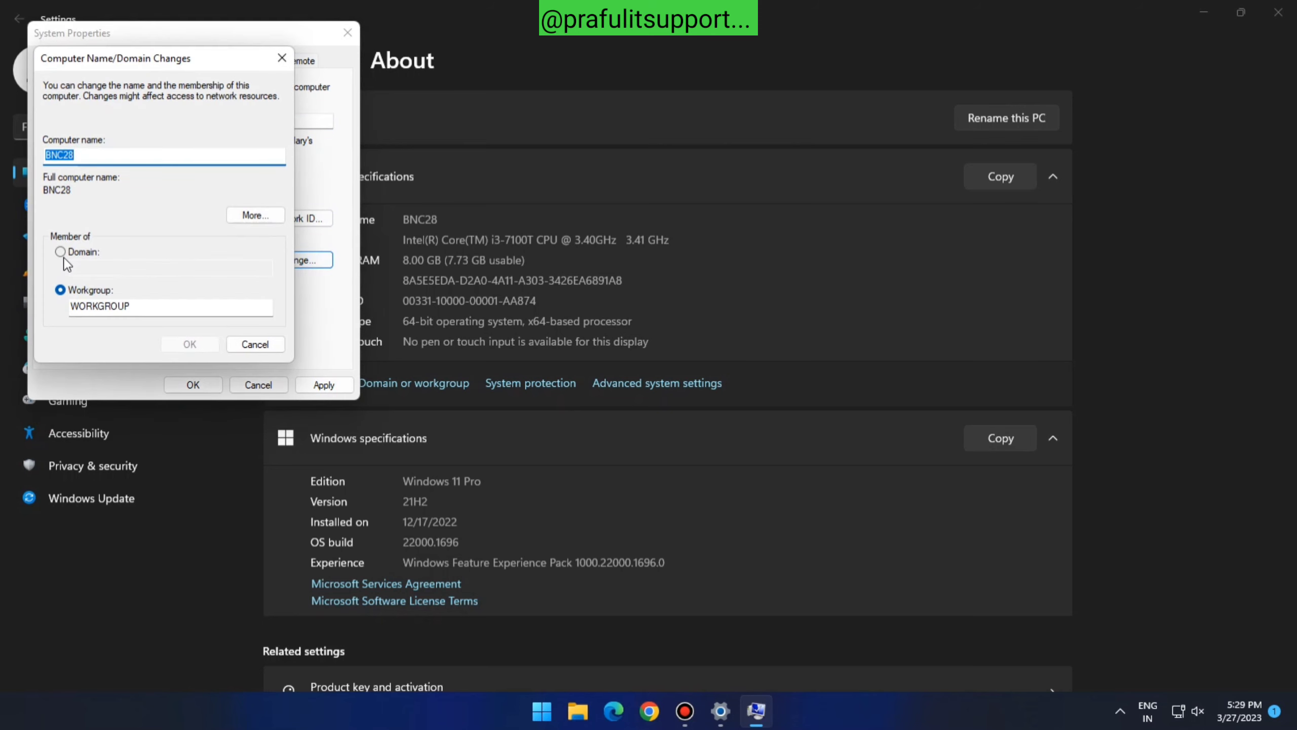
pyautogui.click(60, 252)
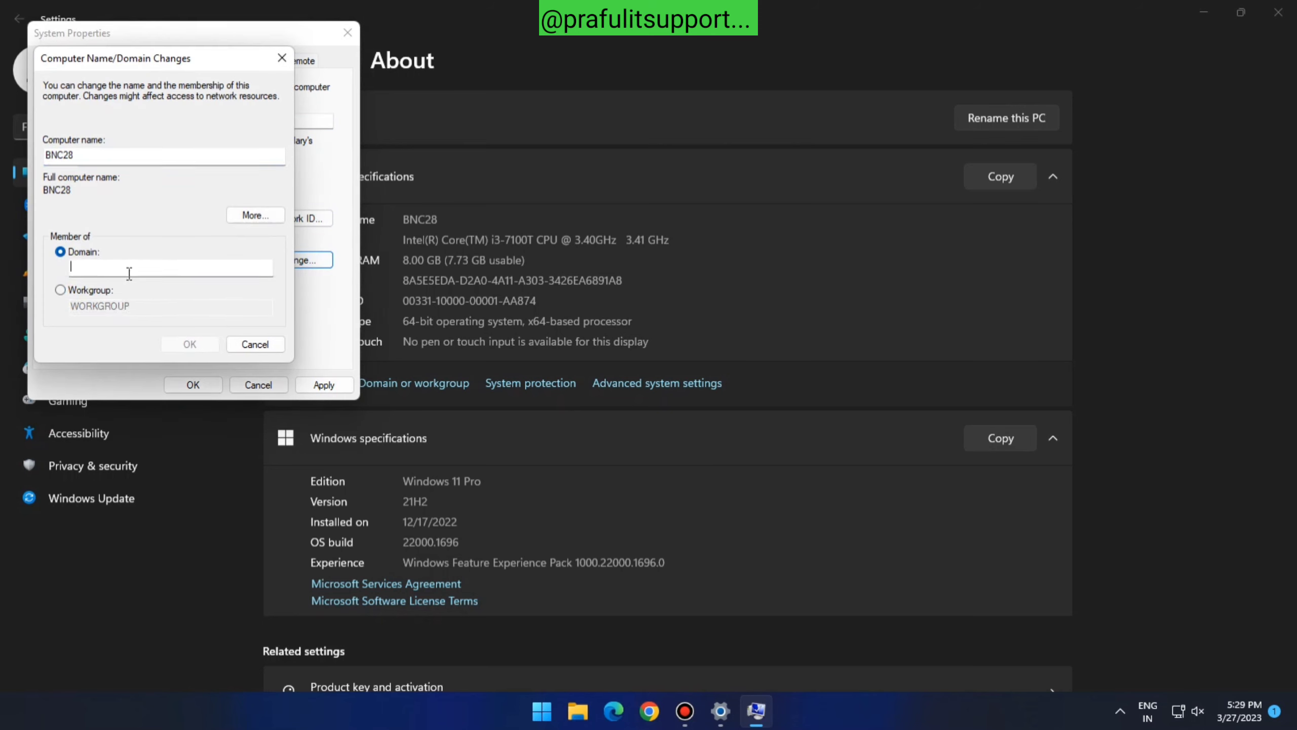
# Enter the domain name 'bnc', submit it, and dismiss the credentials prompt for now
pyautogui.write('bnc')
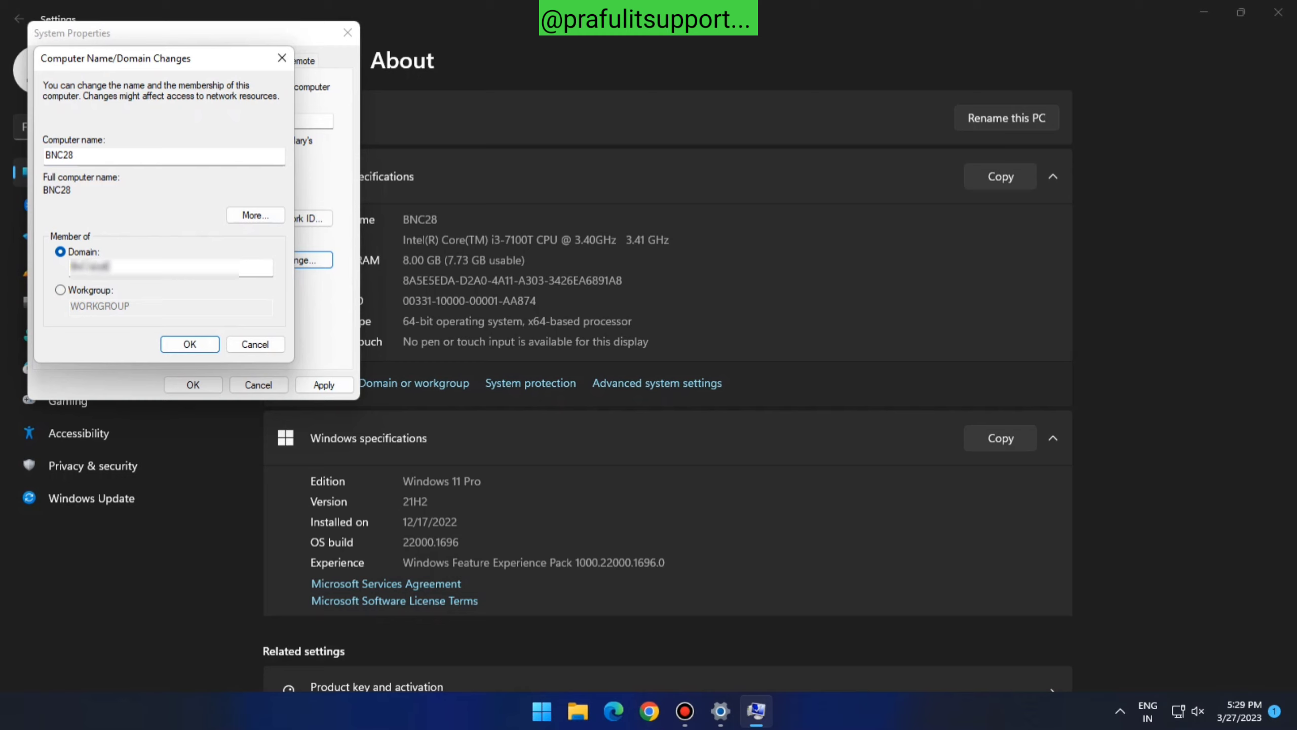
pyautogui.click(189, 343)
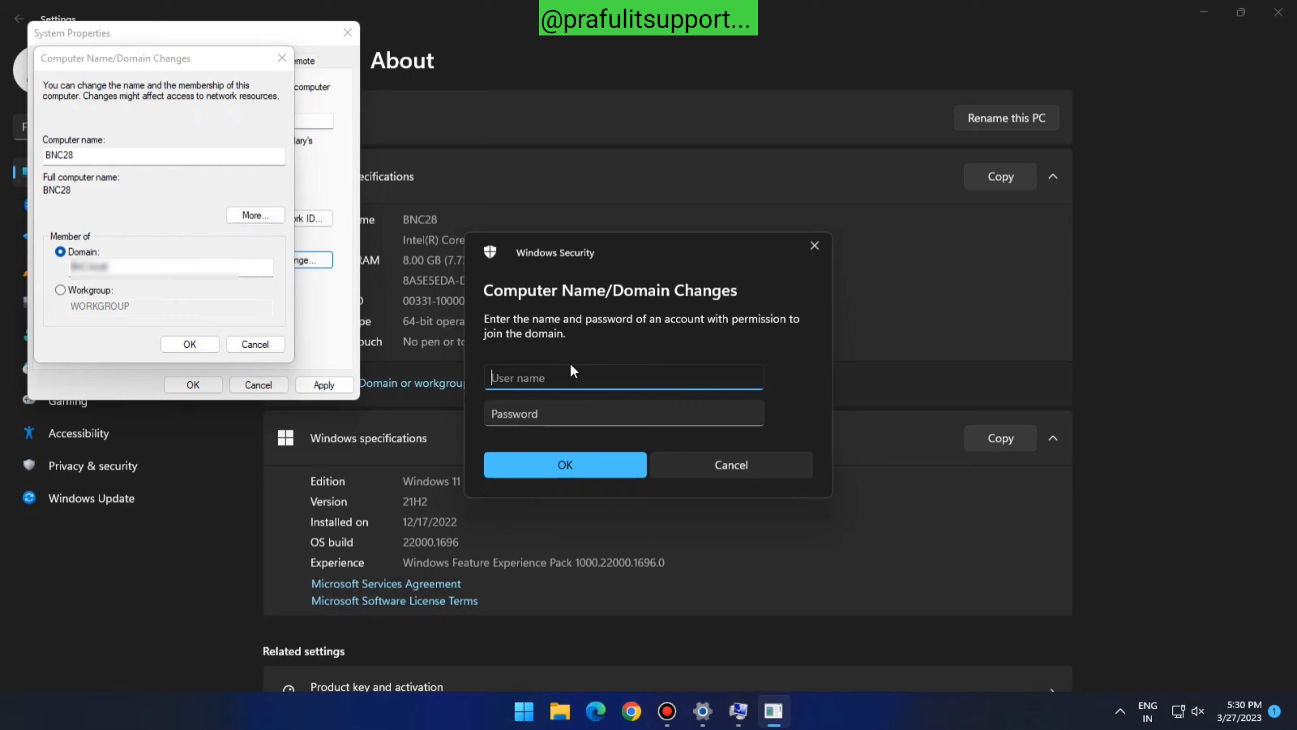
pyautogui.click(720, 466)
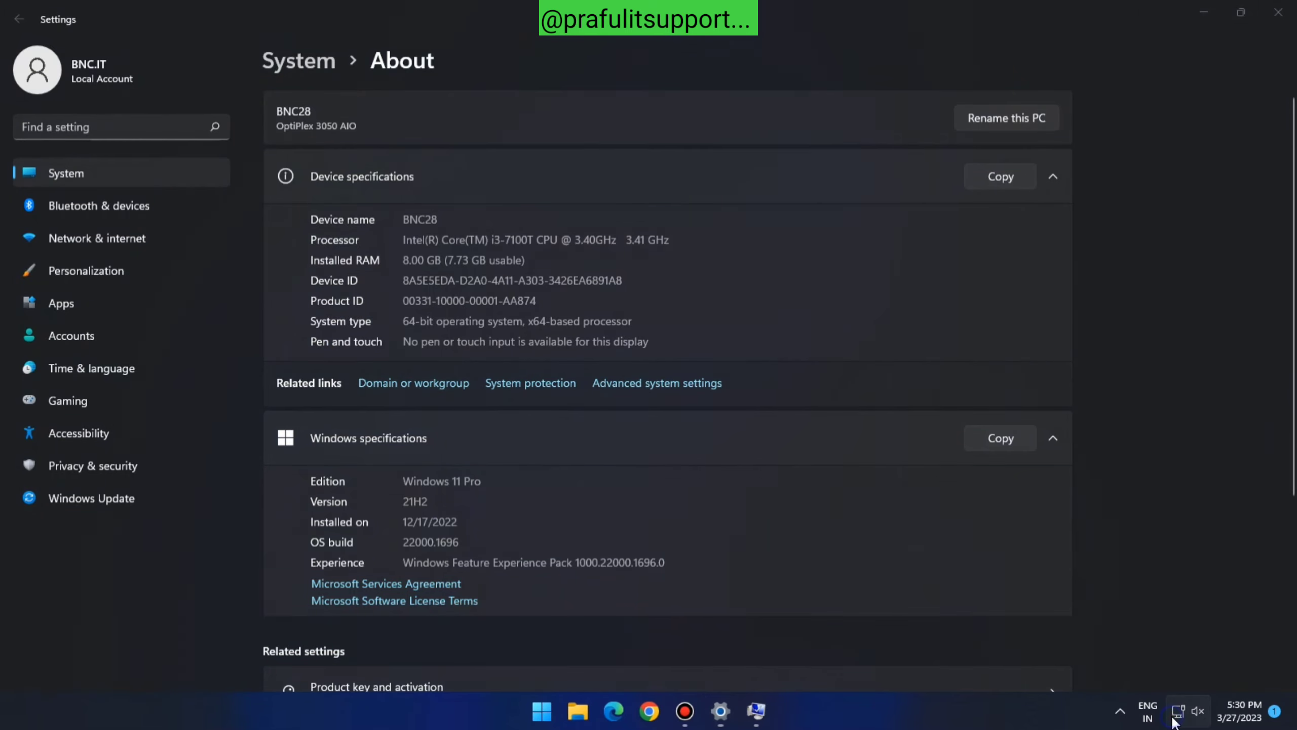
# Open the Ethernet connection's IP assignment editor from the network tray settings
pyautogui.rightClick(1172, 720)
pyautogui.click(1171, 664)
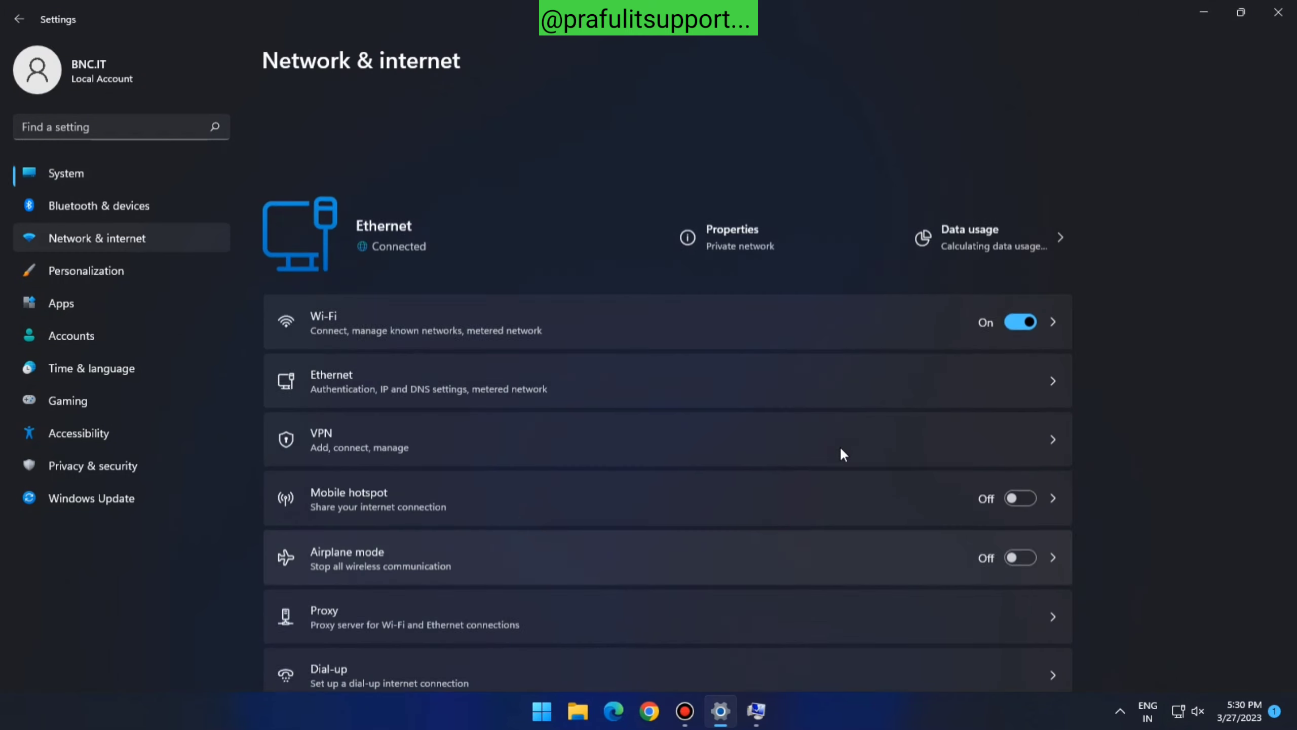
pyautogui.click(513, 274)
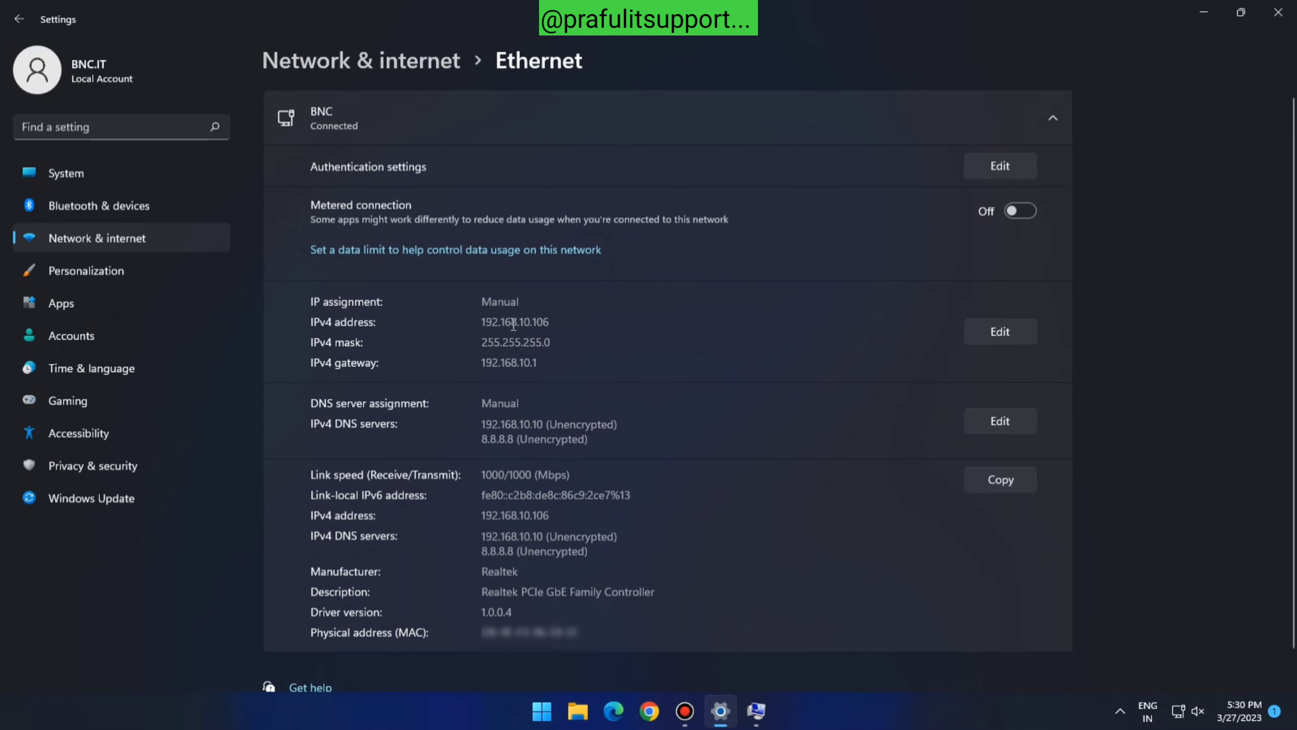
pyautogui.click(996, 332)
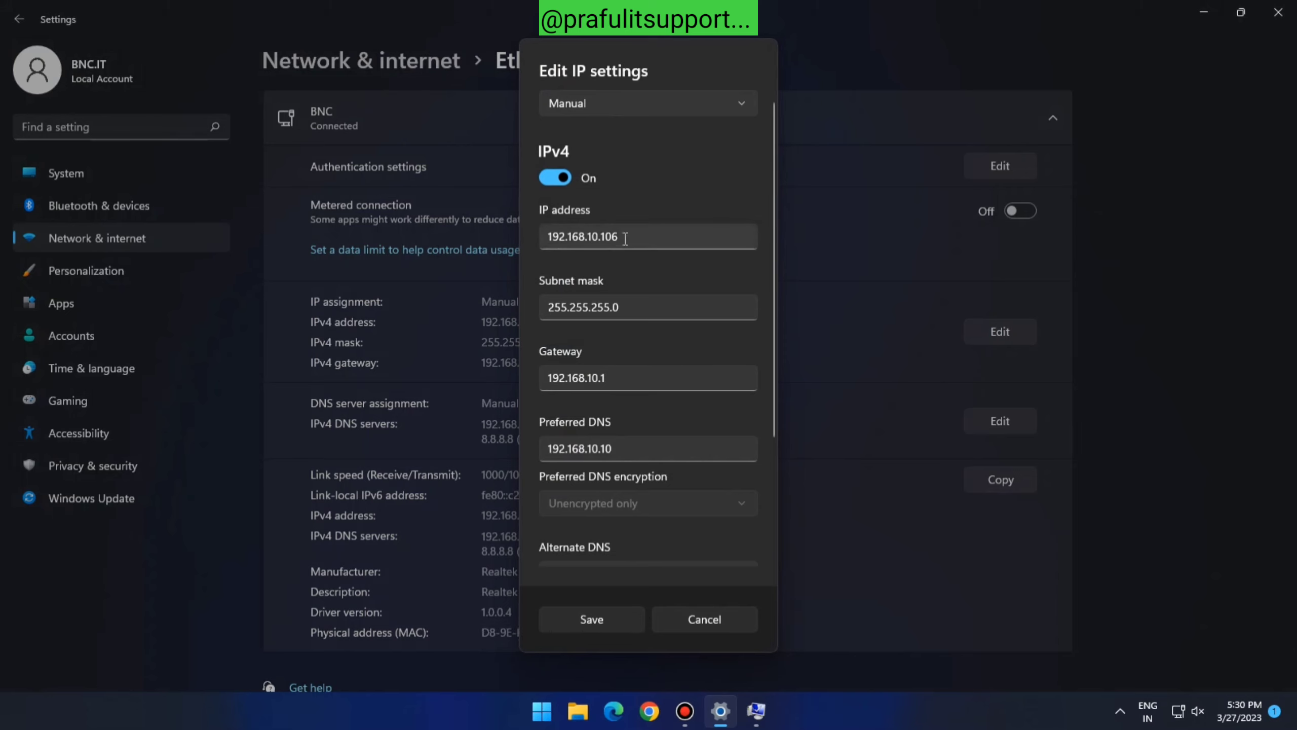
# Review IP 192.168.10.106, mask 255.255.255.0, gateway 192.168.10.1, DNS 192.168.10.10/8.8.8.8, then cancel
pyautogui.moveTo(626, 238); pyautogui.dragTo(452, 247)
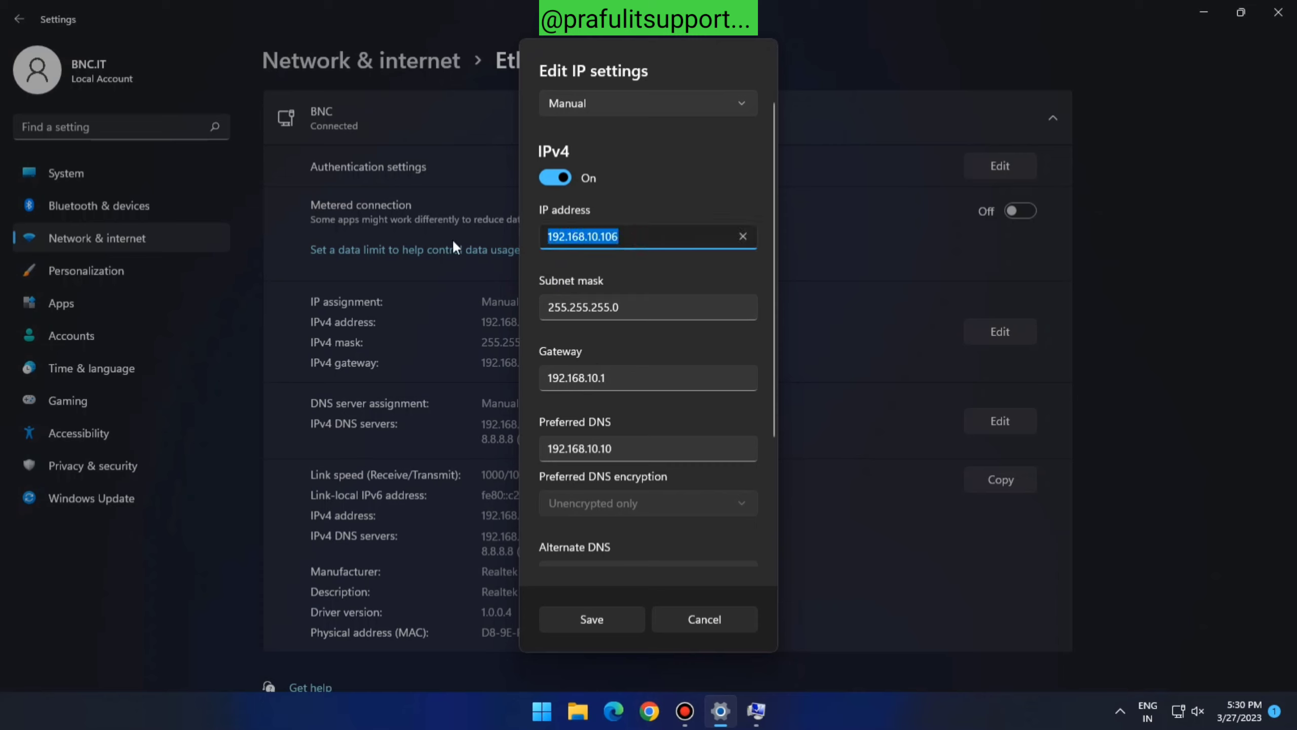
pyautogui.click(653, 301)
pyautogui.moveTo(565, 302); pyautogui.dragTo(524, 309)
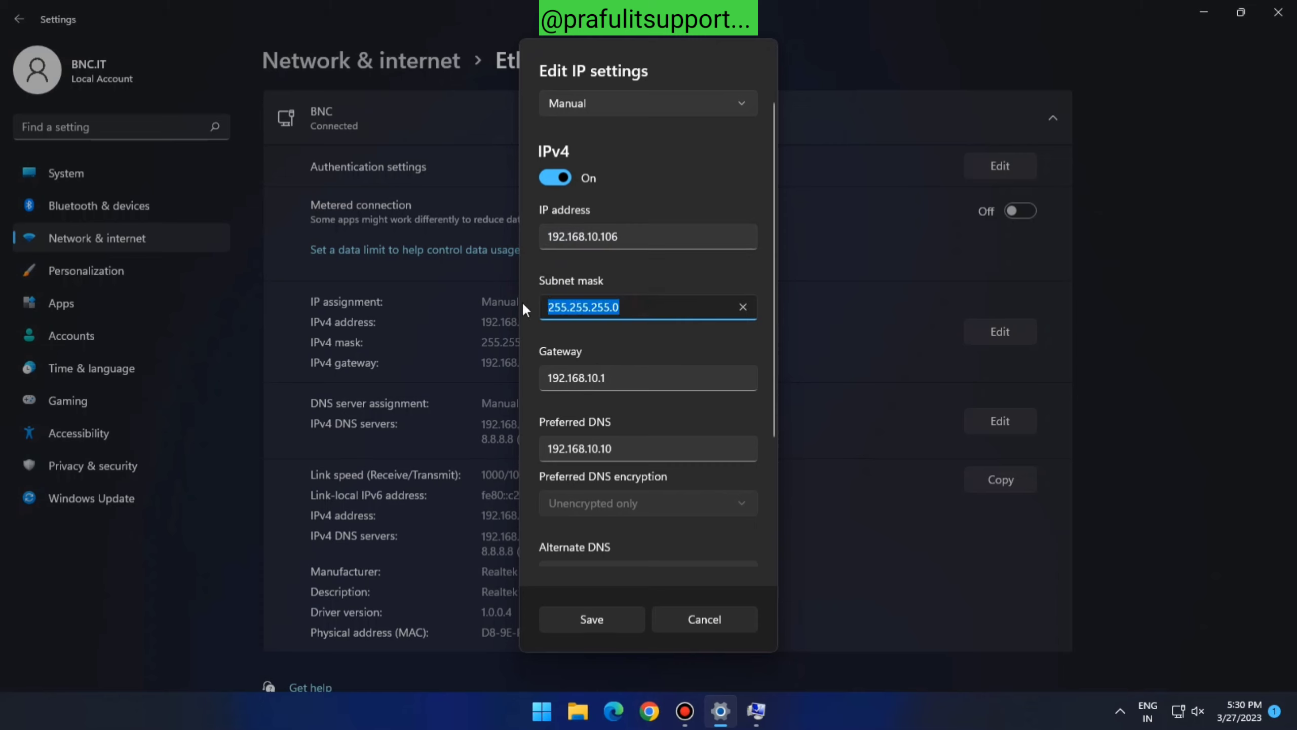
pyautogui.click(650, 377)
pyautogui.moveTo(650, 377); pyautogui.dragTo(519, 385)
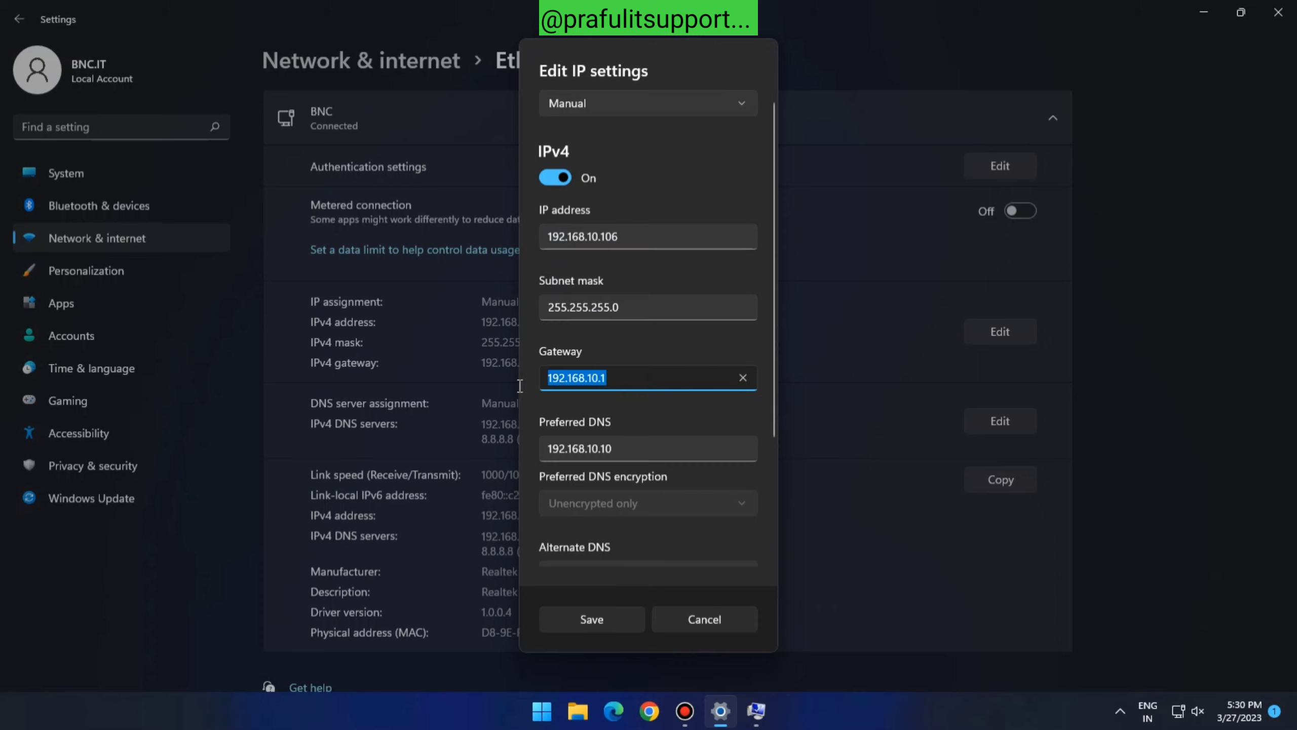
pyautogui.click(656, 446)
pyautogui.moveTo(656, 447); pyautogui.dragTo(544, 453)
pyautogui.scroll(-3, 704, 527)
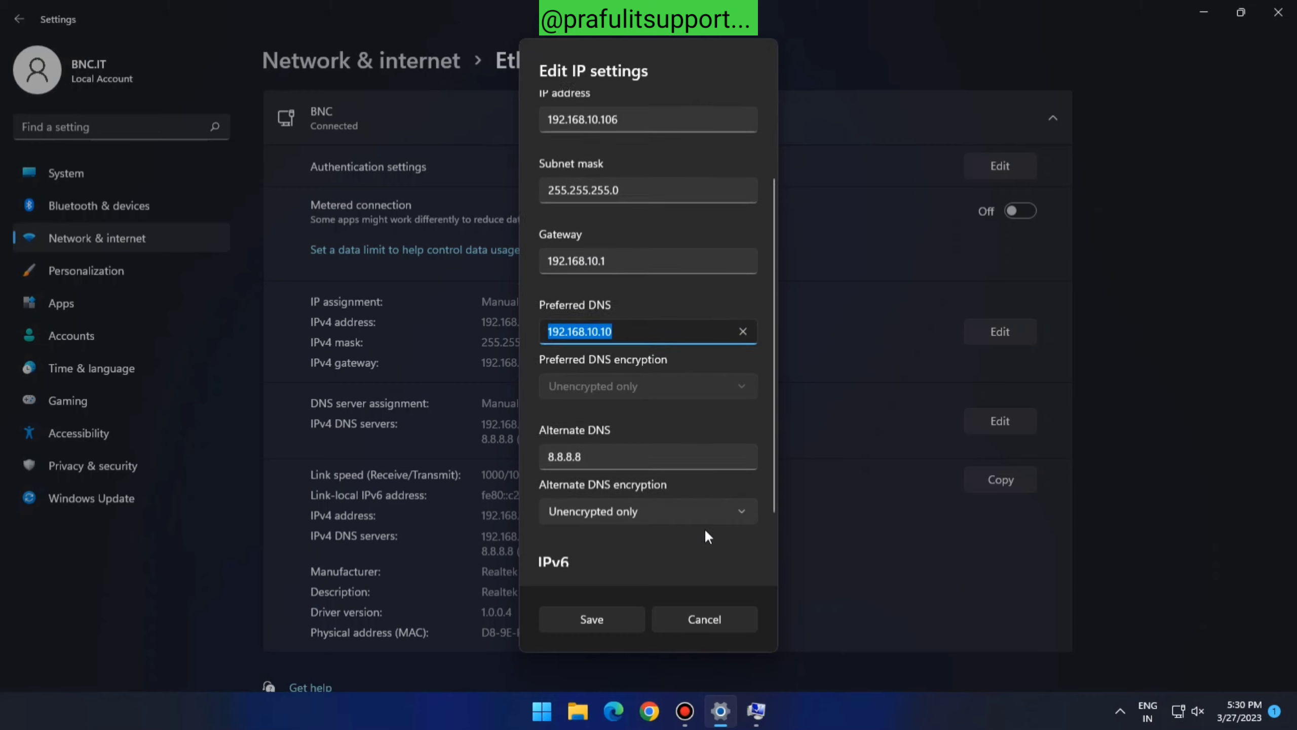
pyautogui.click(621, 413)
pyautogui.moveTo(622, 413); pyautogui.dragTo(533, 420)
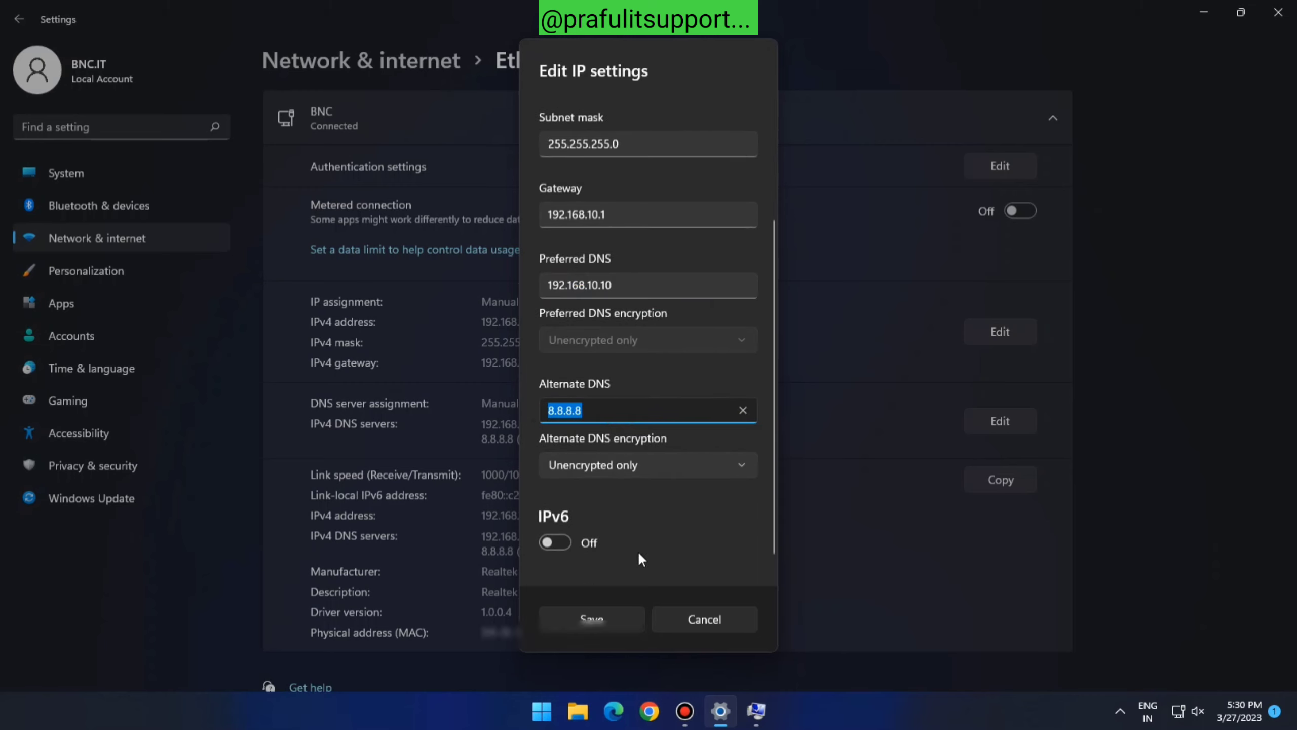
pyautogui.click(674, 612)
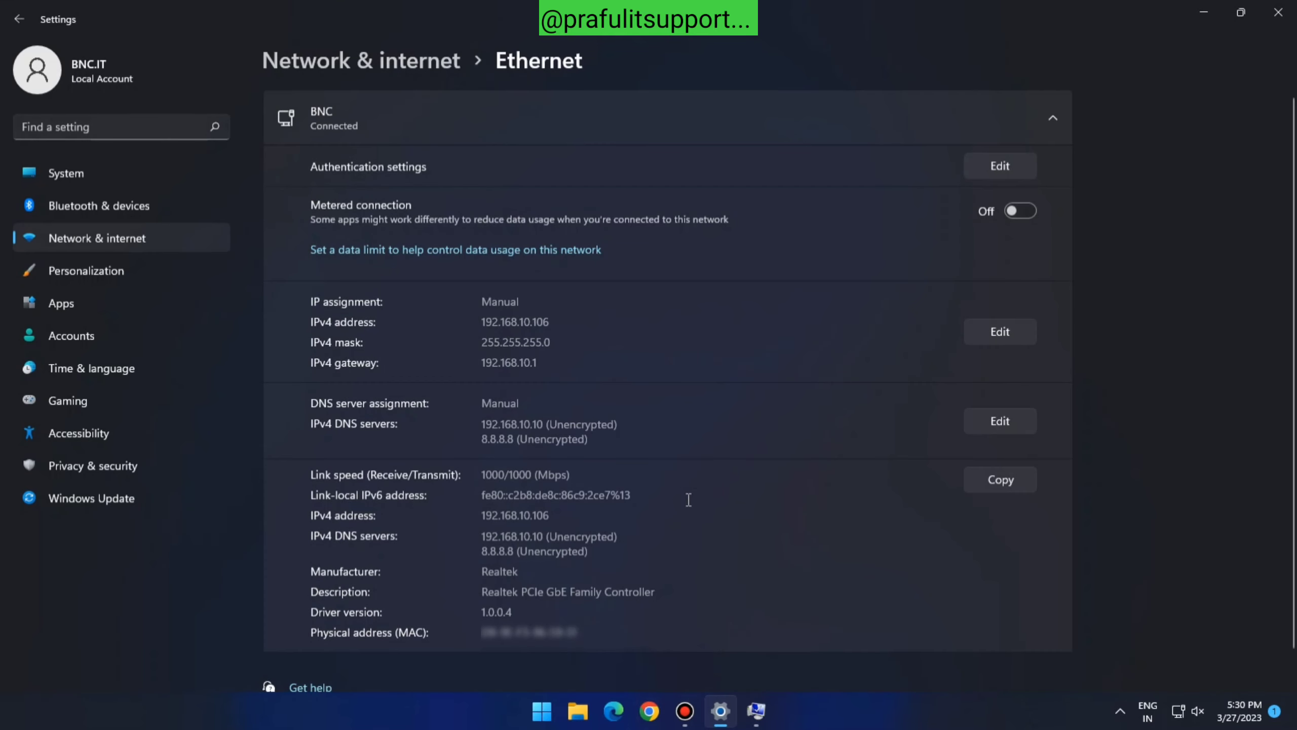
# Submit the BnC.local domain join with the domain administrator's username and password
pyautogui.click(1204, 12)
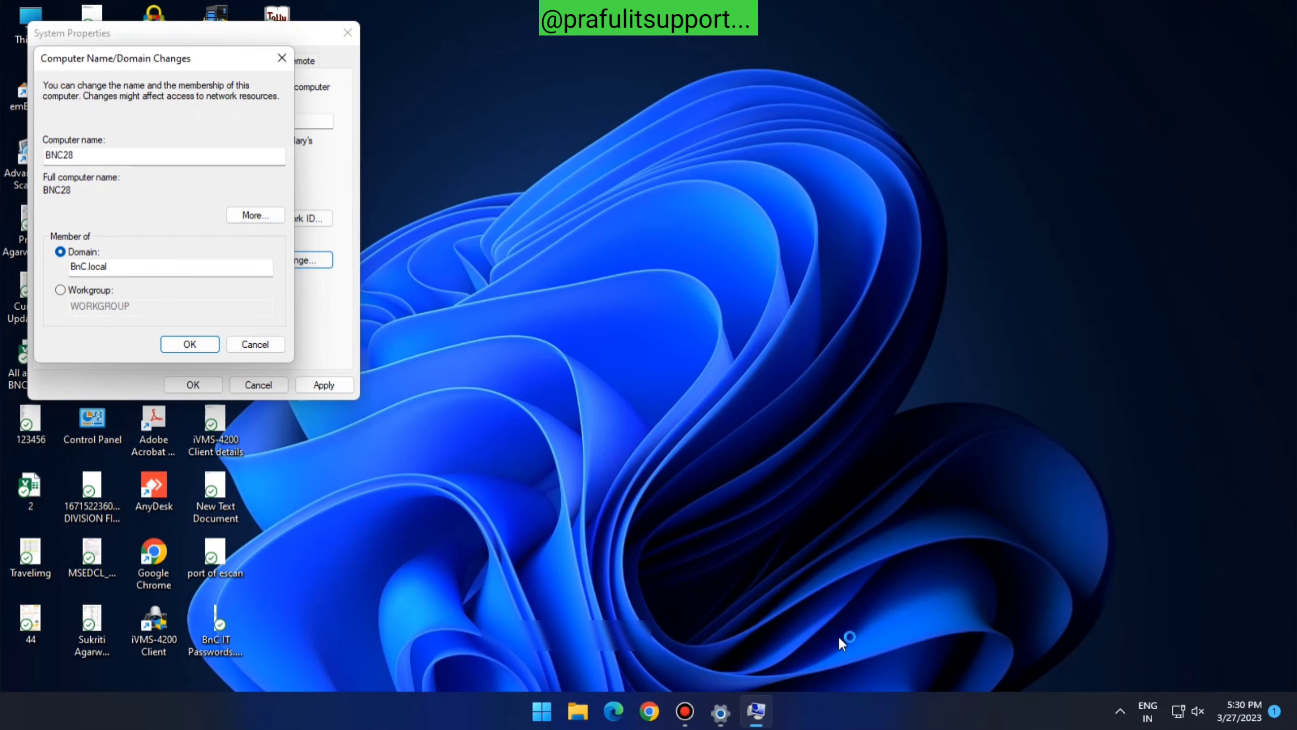
pyautogui.click(188, 344)
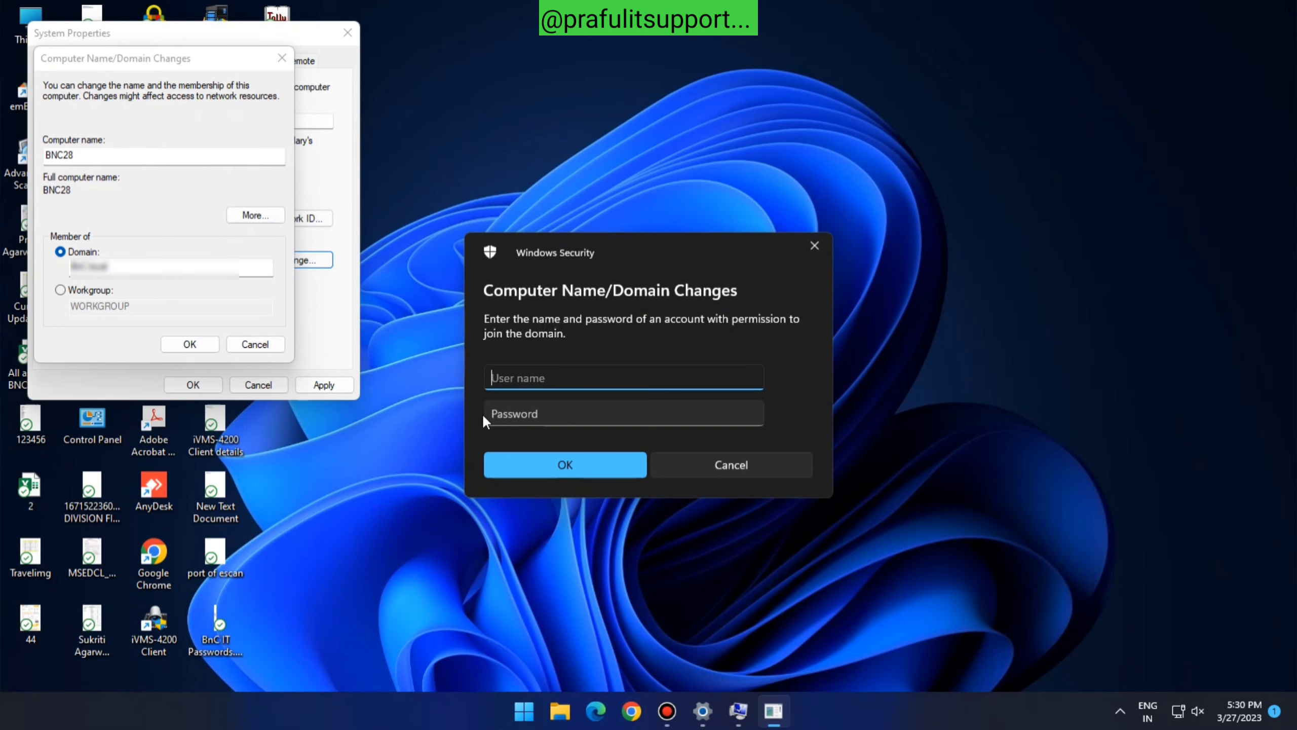
pyautogui.write('administrator')
pyautogui.press('Tab')
pyautogui.write('•')
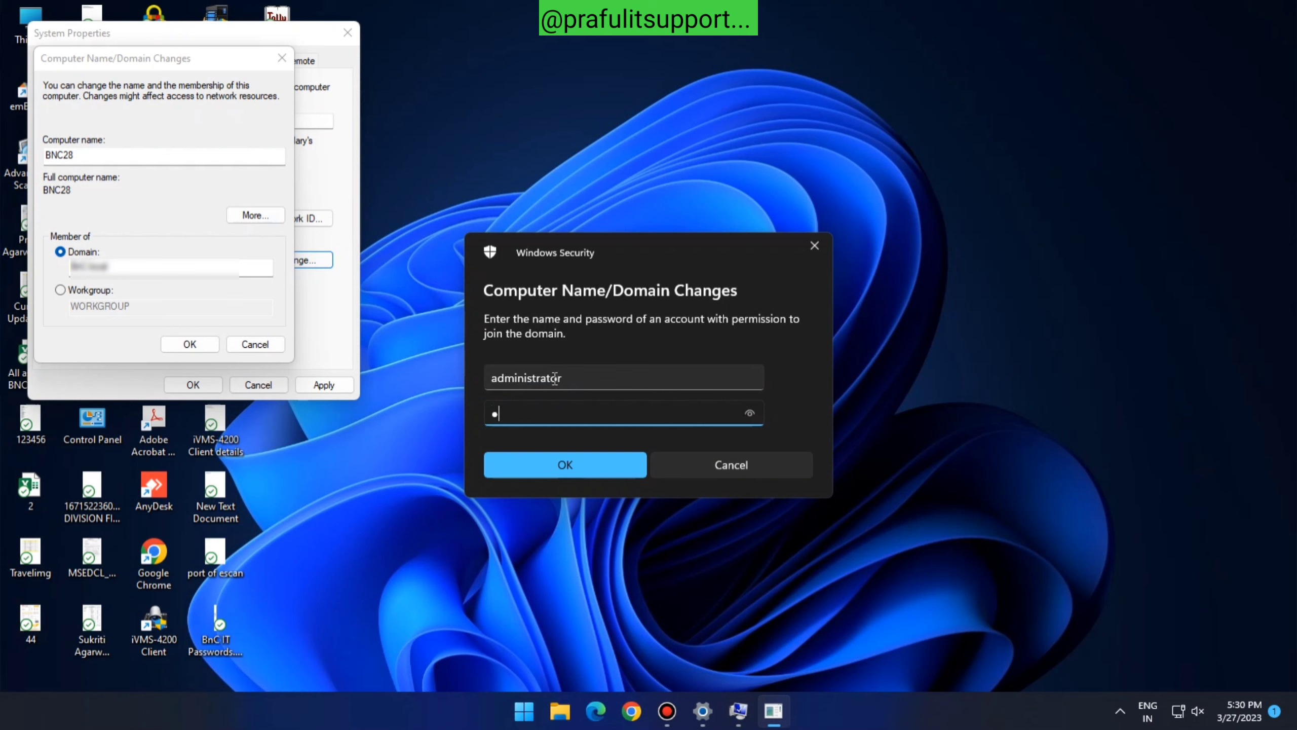
pyautogui.write('••••')
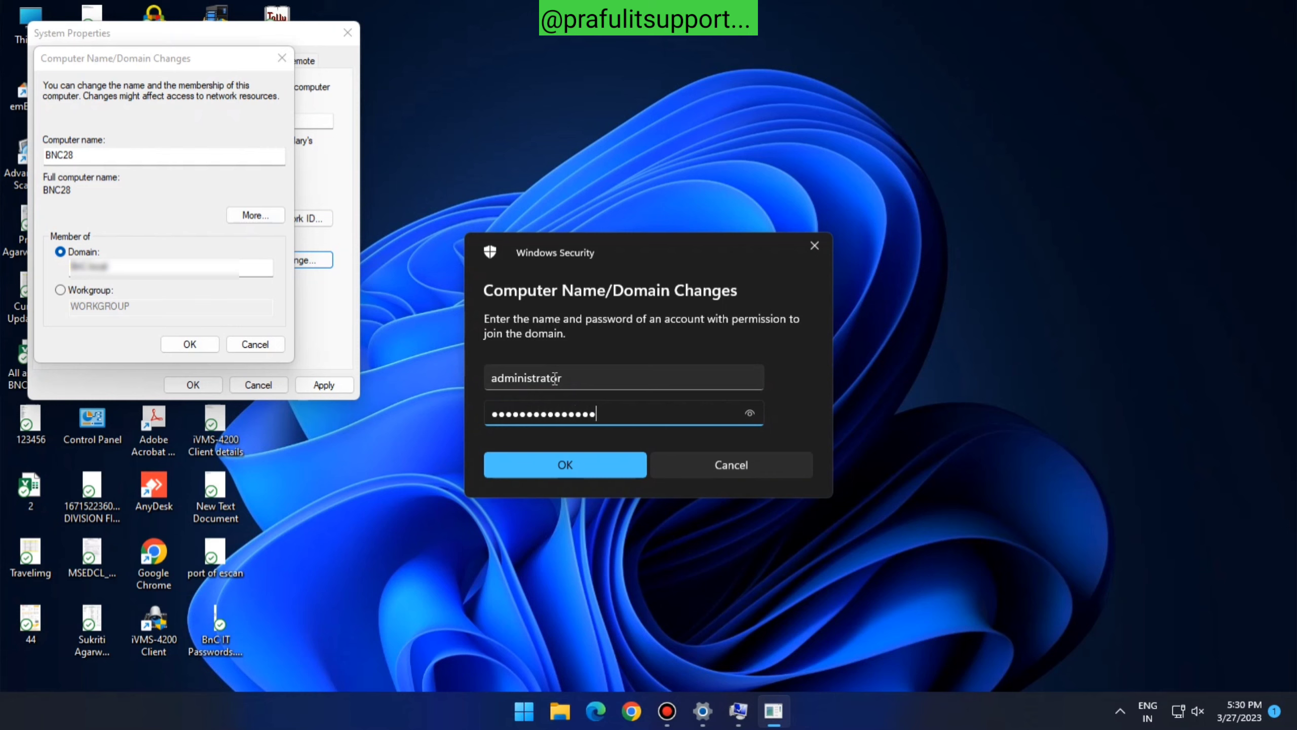
pyautogui.click(608, 473)
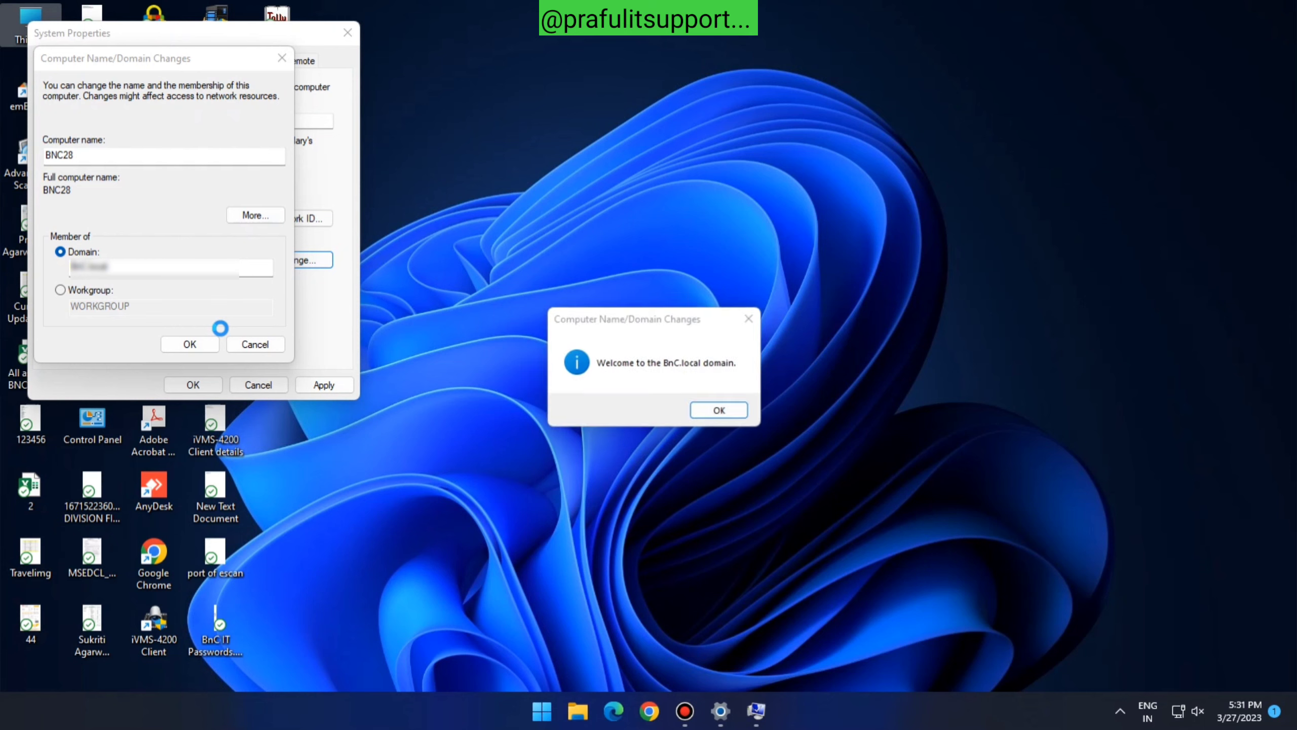
# Acknowledge the domain welcome and restart notices and close System Properties
pyautogui.click(721, 412)
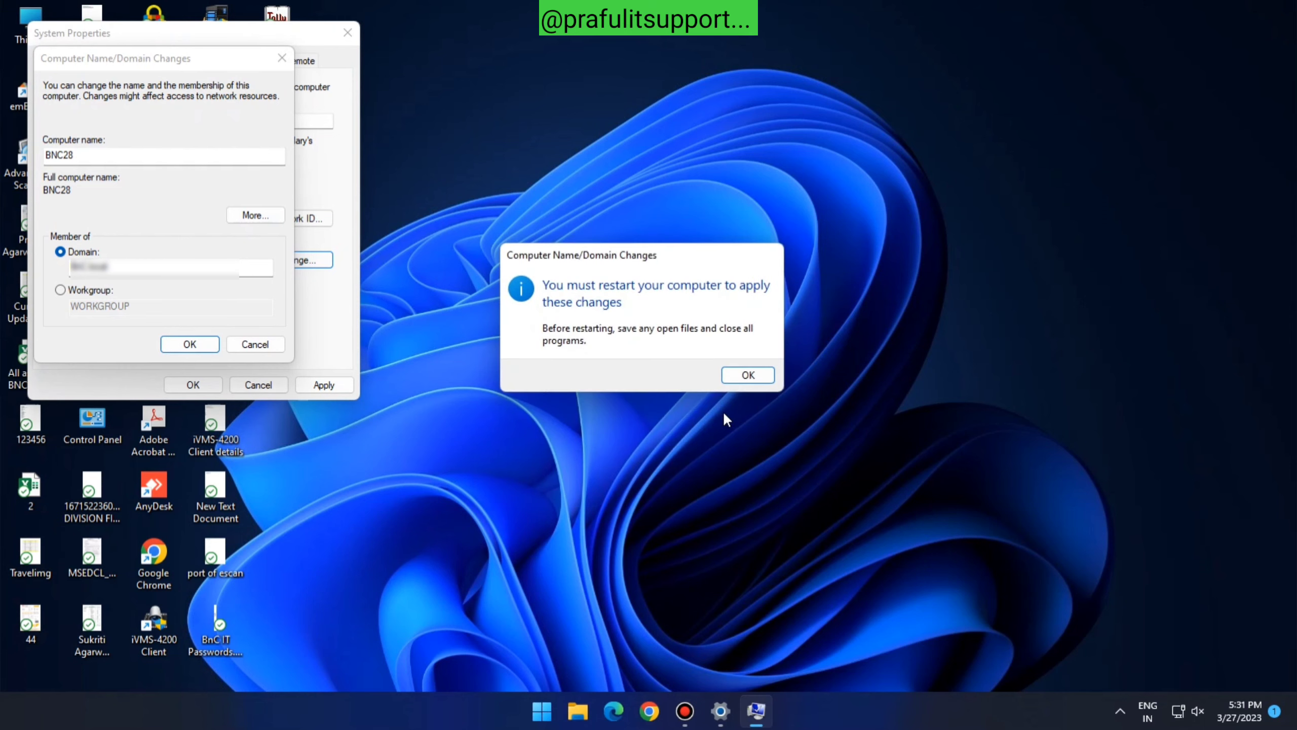
pyautogui.click(745, 375)
pyautogui.click(192, 385)
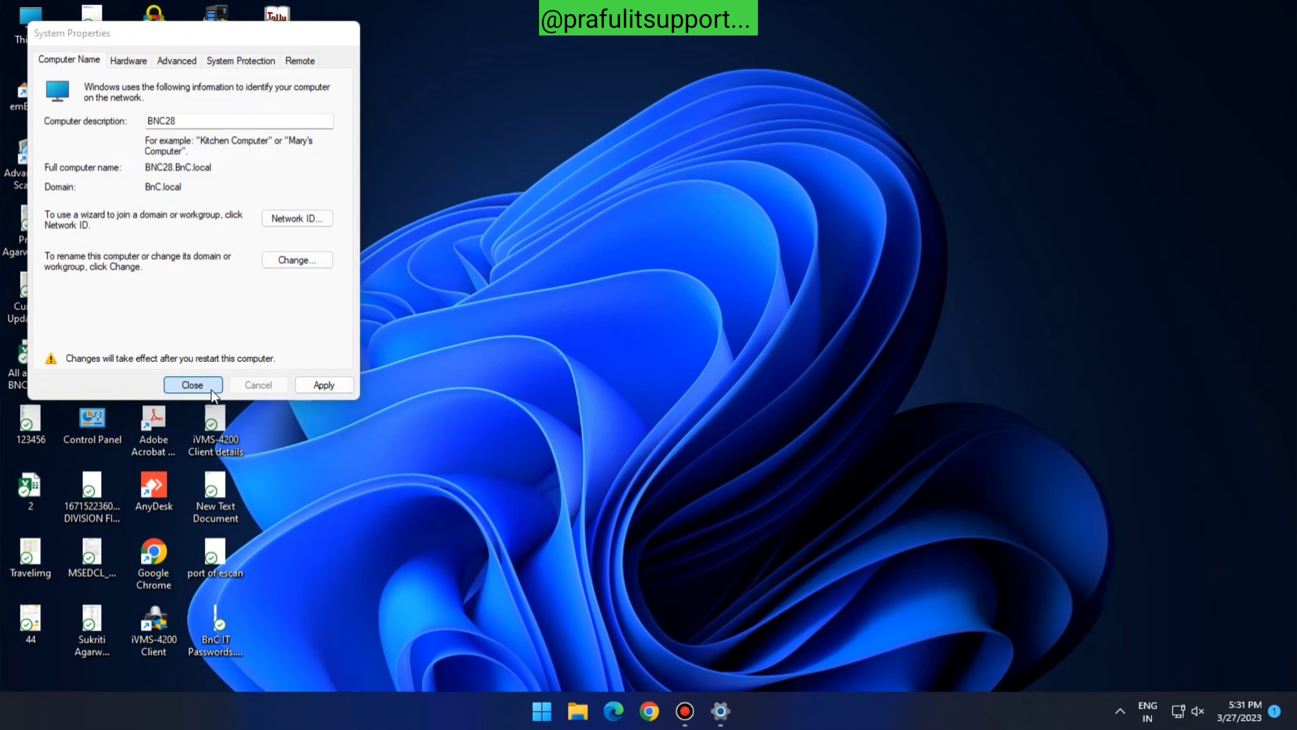
# Restart the PC now, refresh the desktop after signing in, and bring up This PC's actions
pyautogui.click(605, 369)
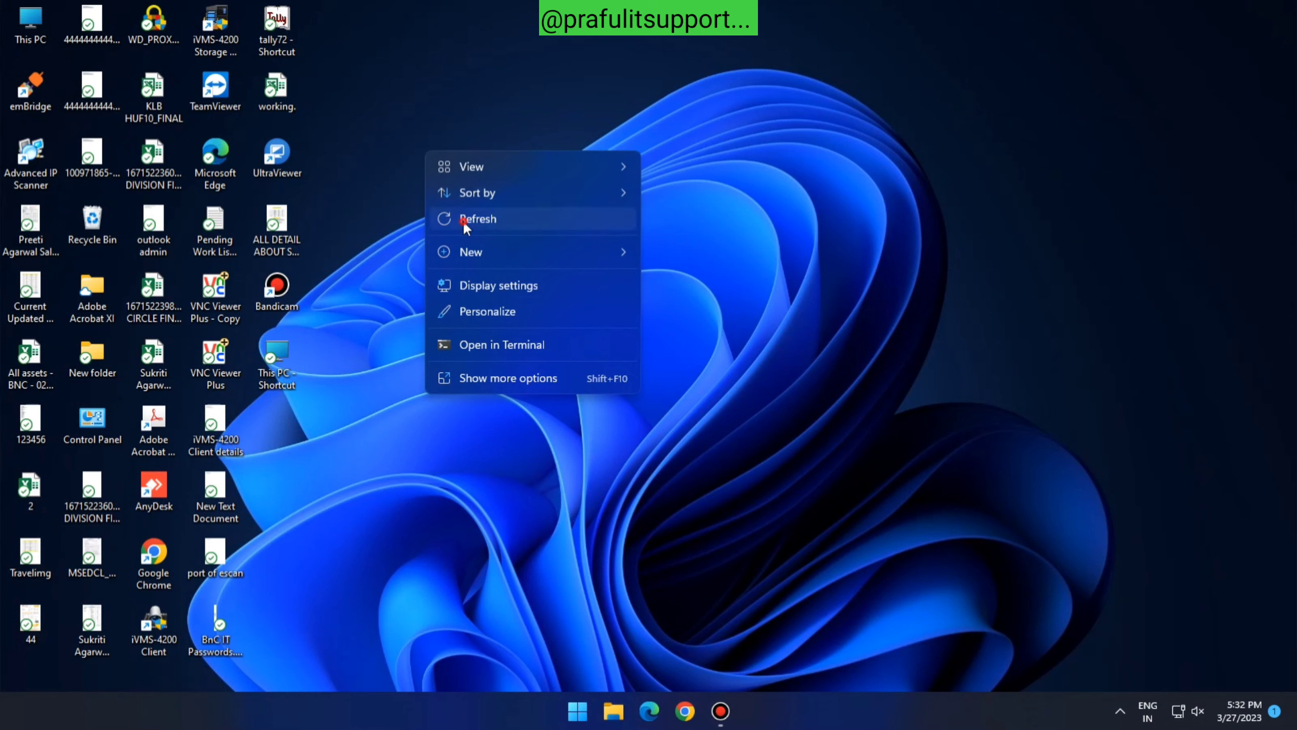
pyautogui.click(464, 220)
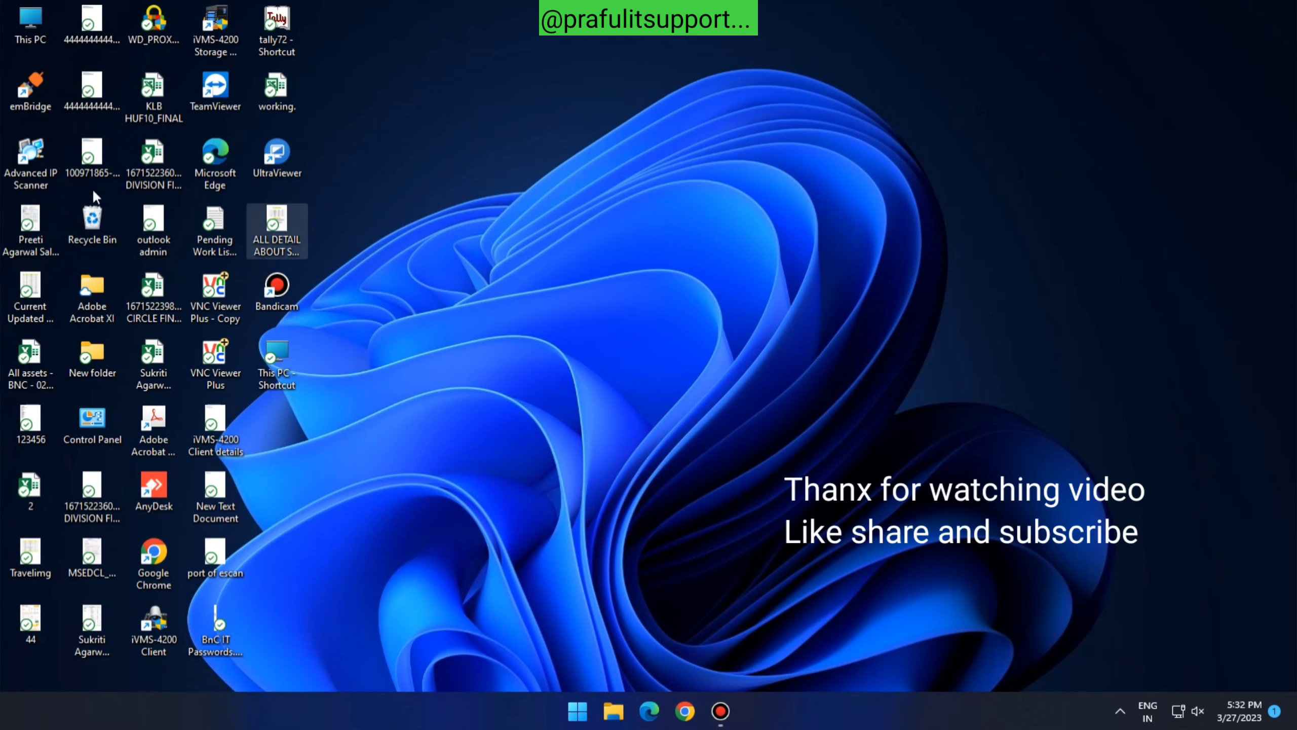
pyautogui.rightClick(37, 23)
# Check through This PC's properties that BNC28 is a member of the BnC.local domain
pyautogui.click(161, 217)
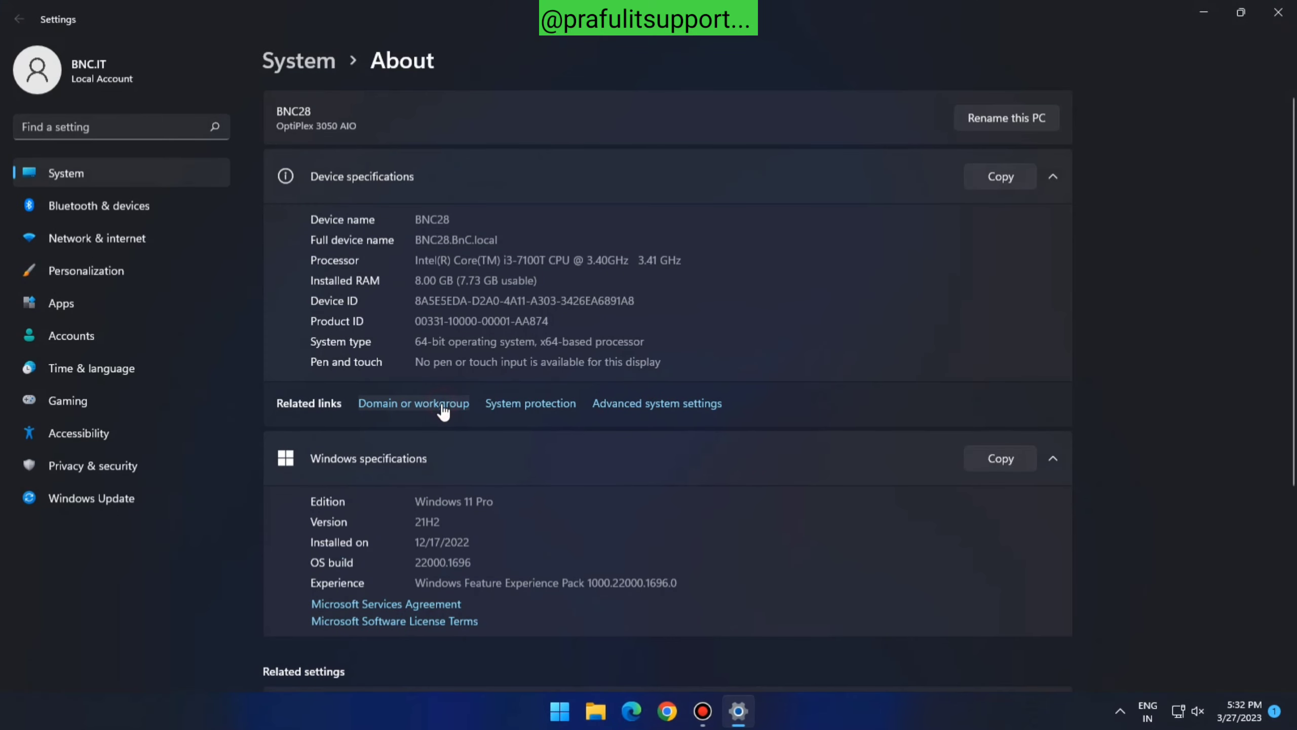
pyautogui.click(442, 409)
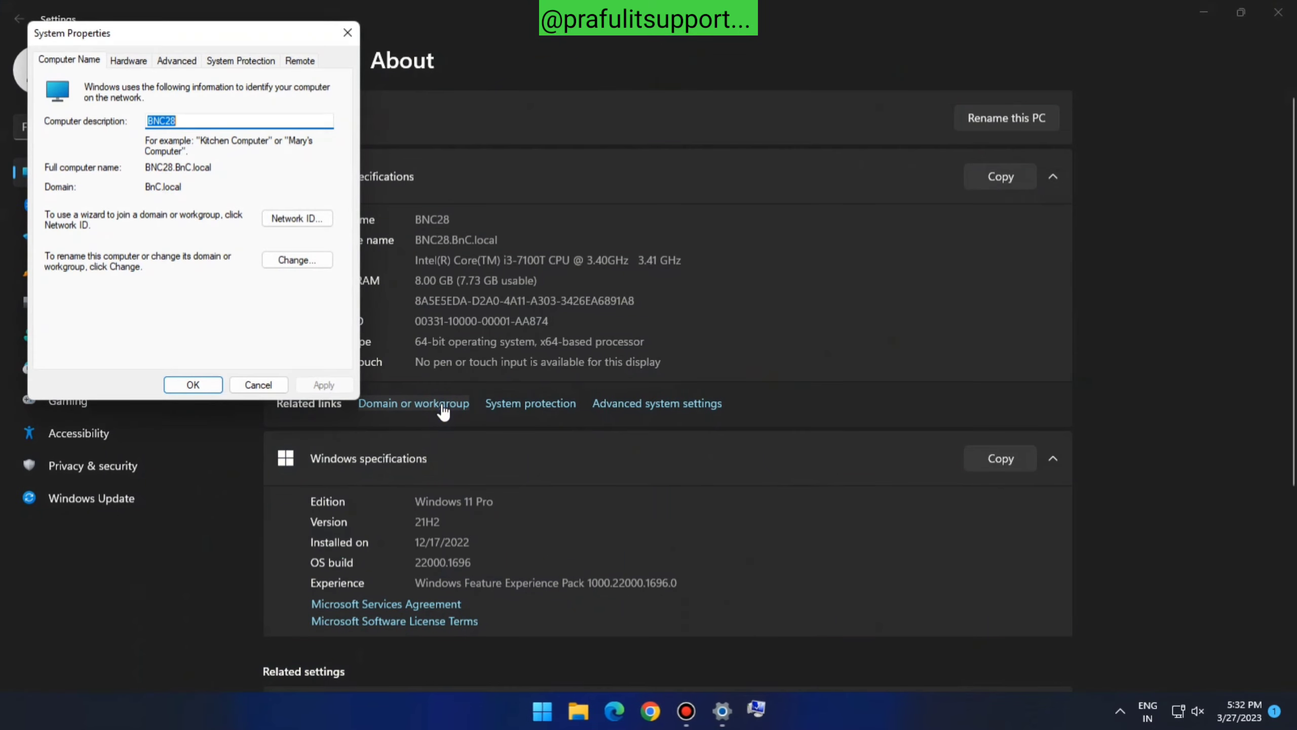
pyautogui.click(307, 260)
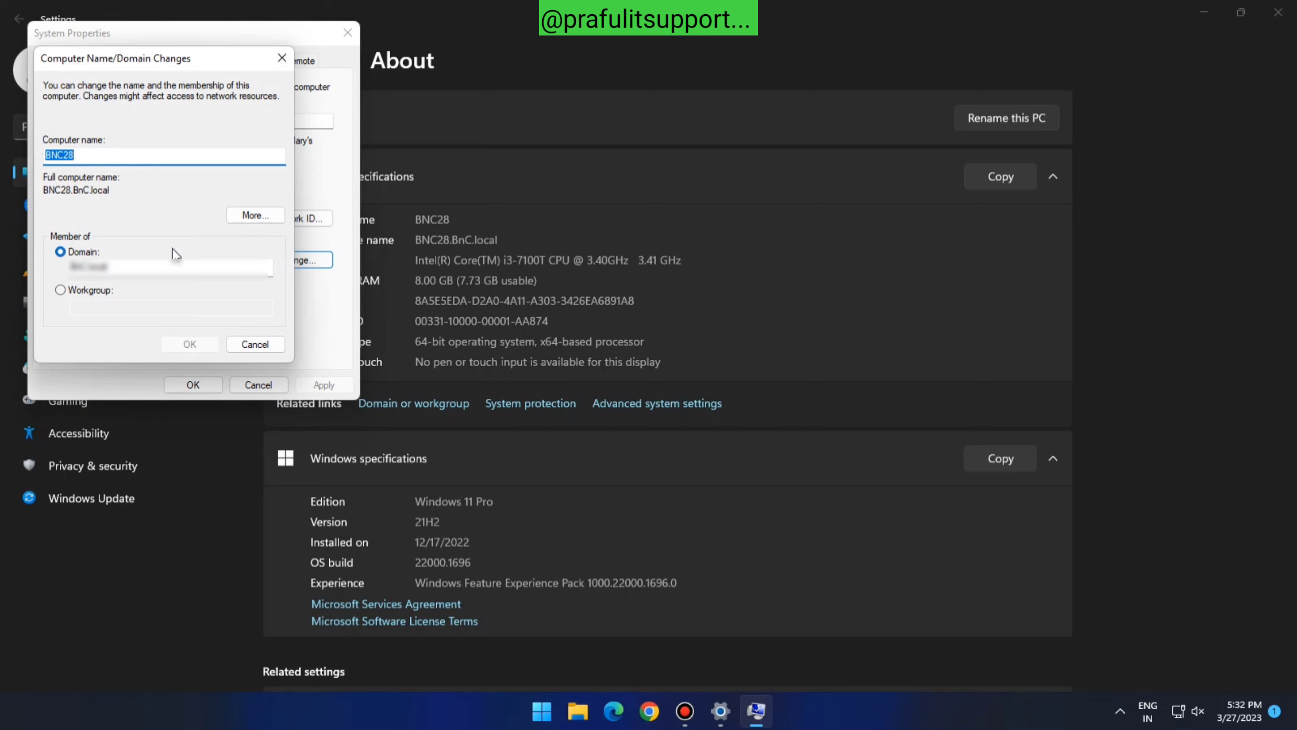
pyautogui.click(118, 265)
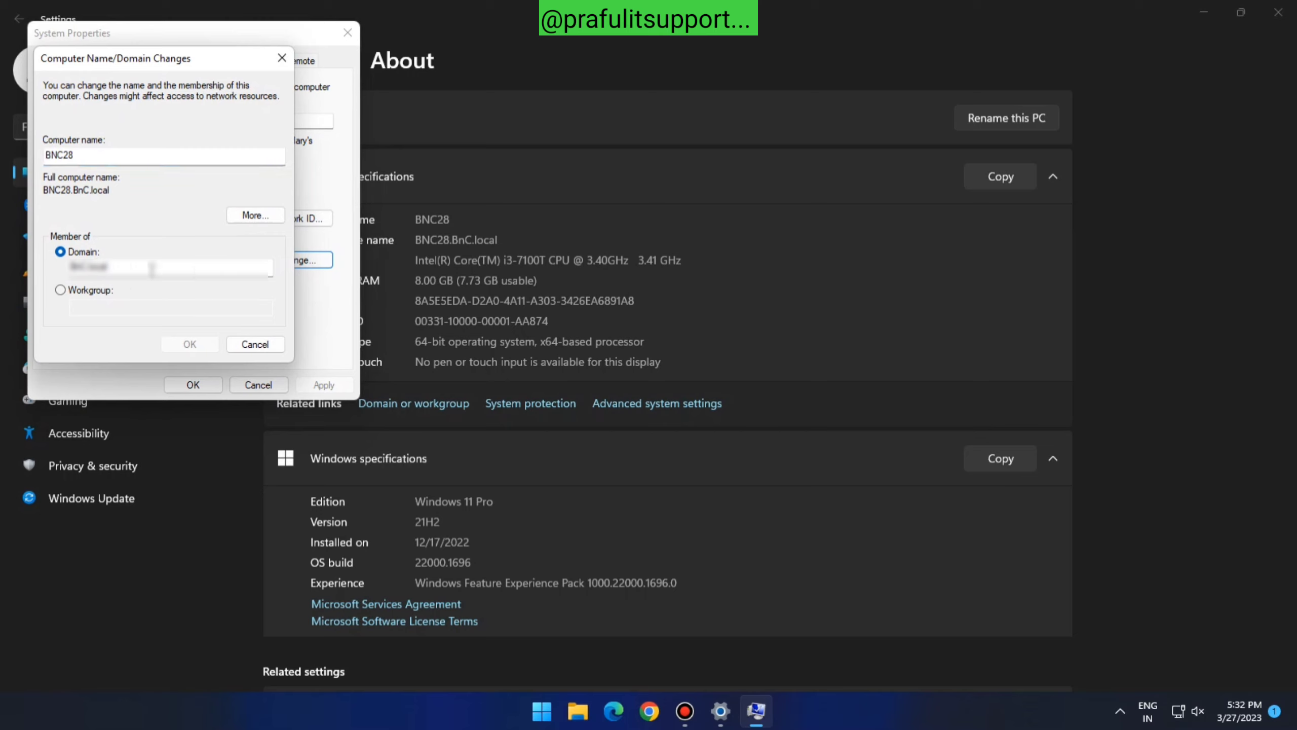
# Discard the name dialogs, close Settings, and open This PC in File Explorer
pyautogui.click(255, 345)
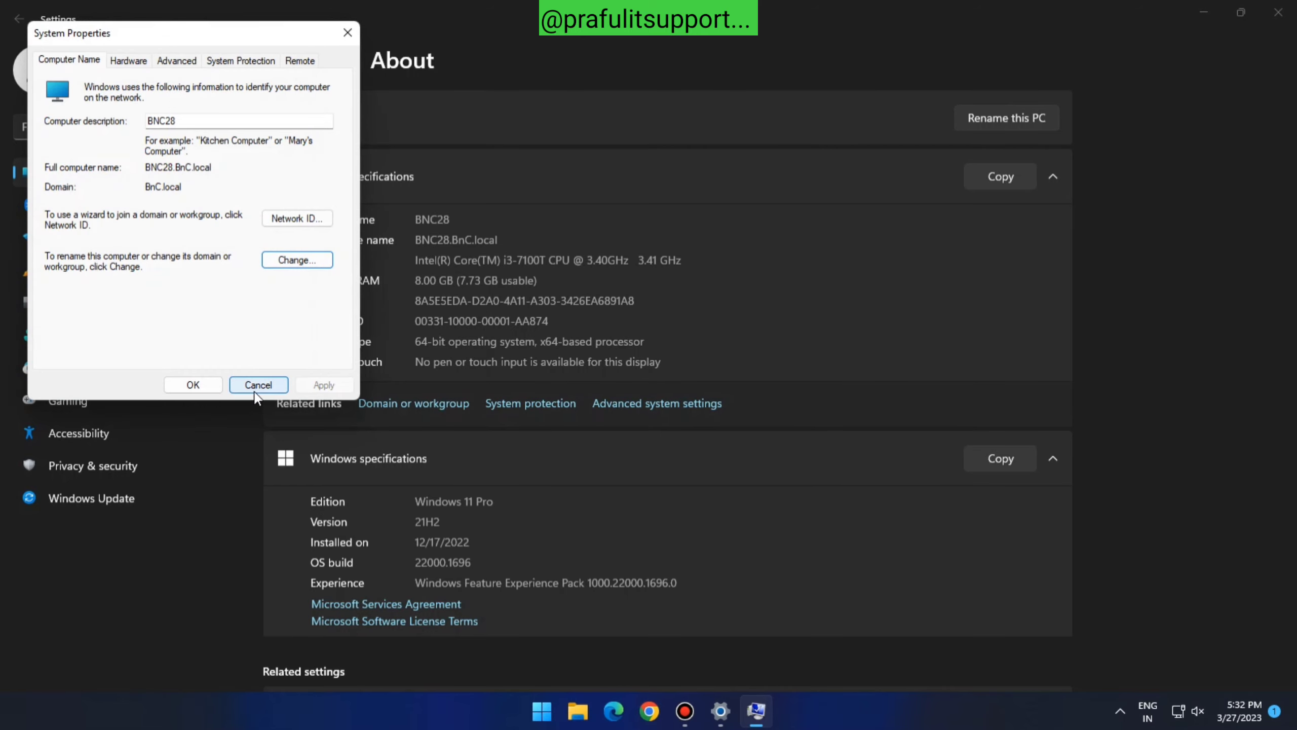
pyautogui.click(258, 384)
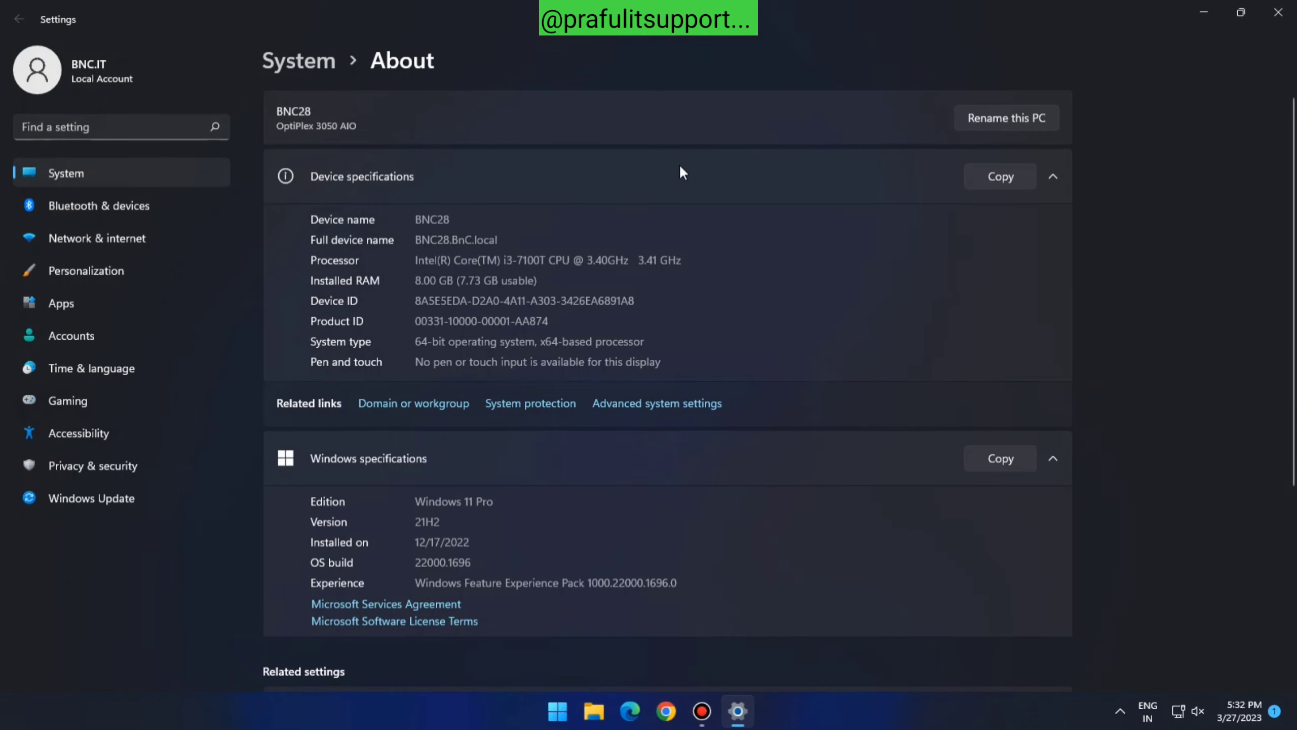
pyautogui.click(1278, 11)
pyautogui.doubleClick(30, 23)
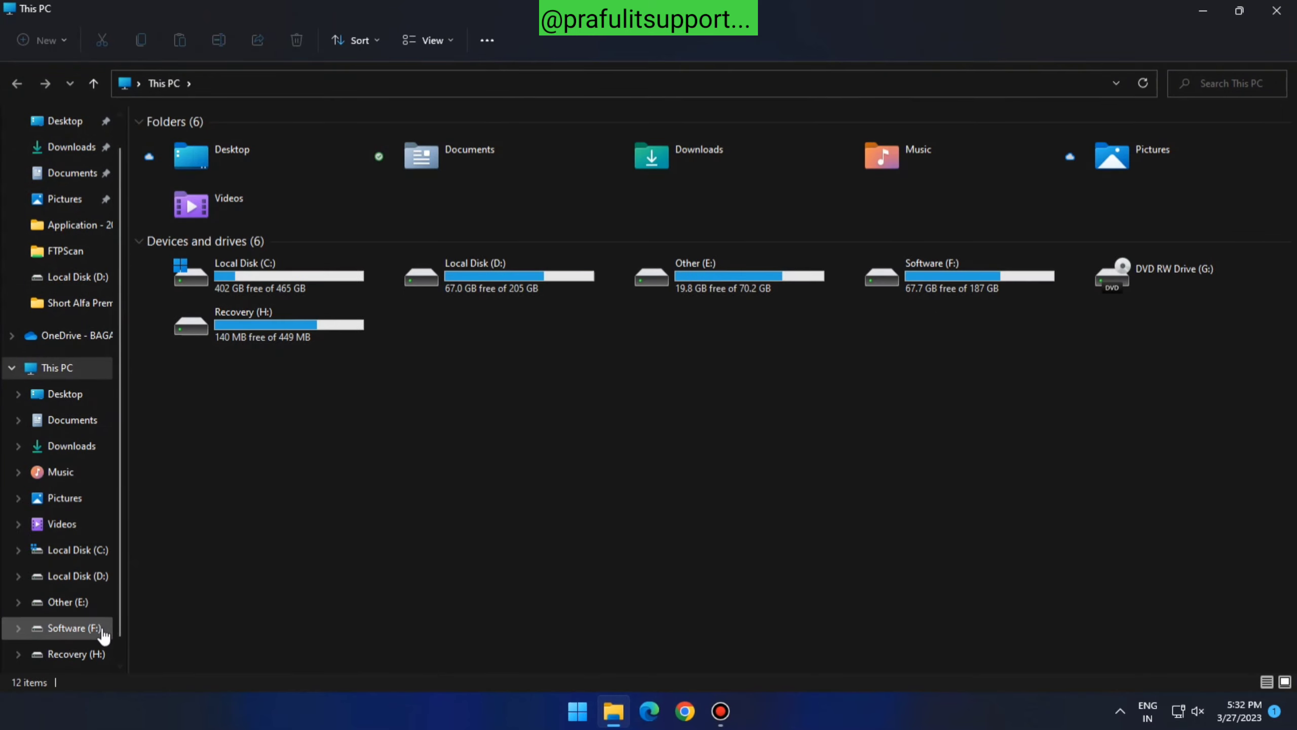
pyautogui.scroll(-1, 77, 603)
pyautogui.click(67, 658)
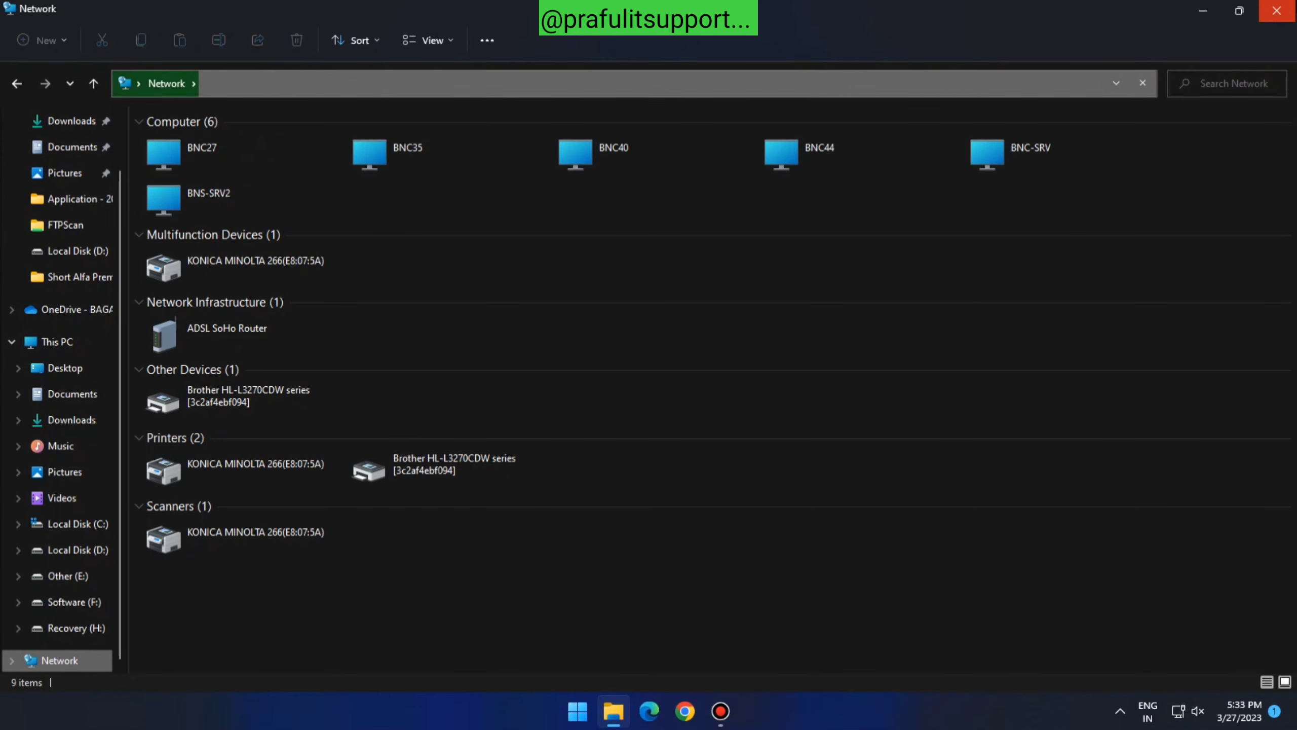
pyautogui.click(1277, 10)
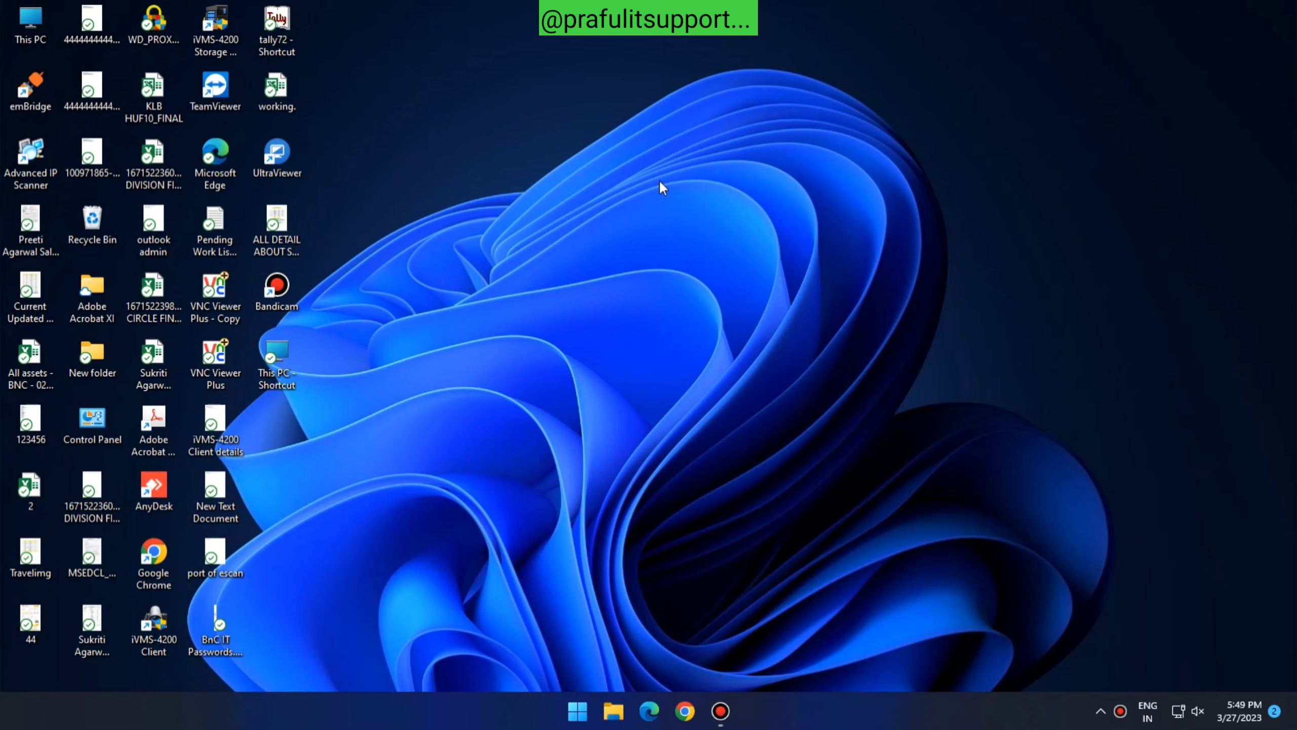
pyautogui.press('super+r')
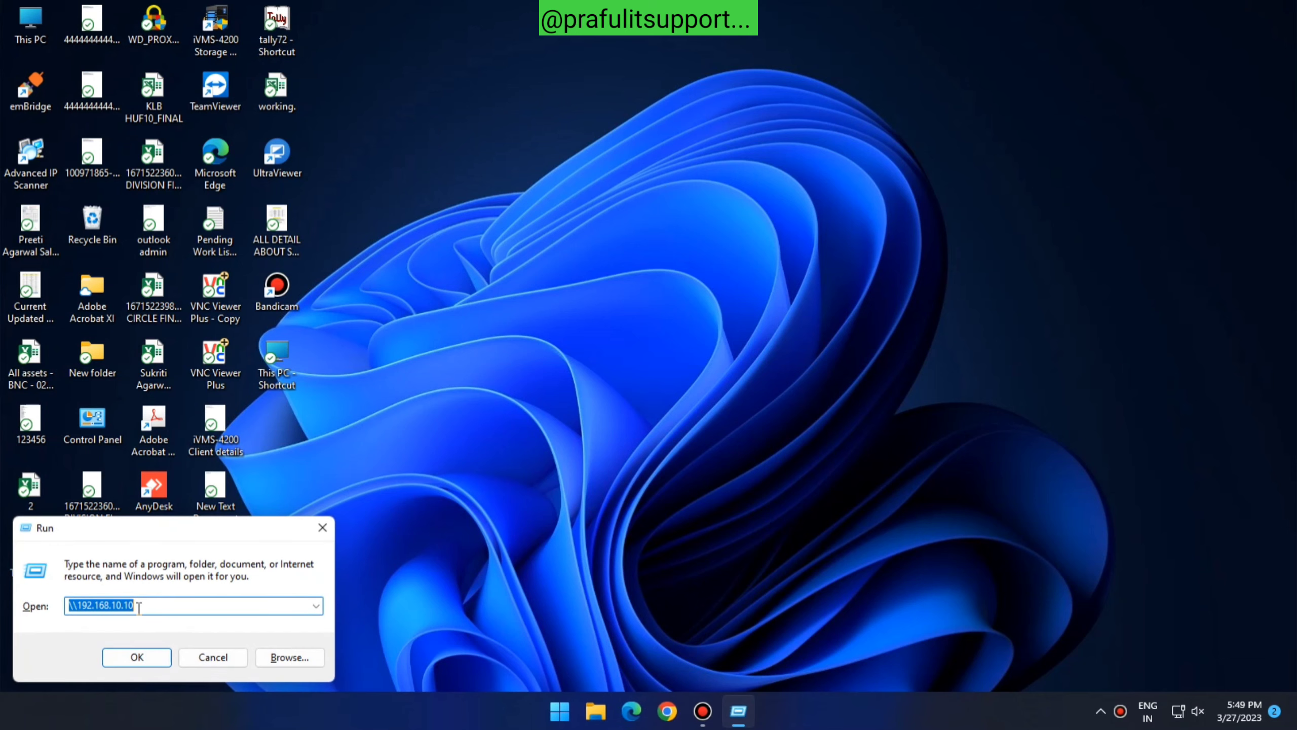
pyautogui.click(141, 607)
pyautogui.click(137, 657)
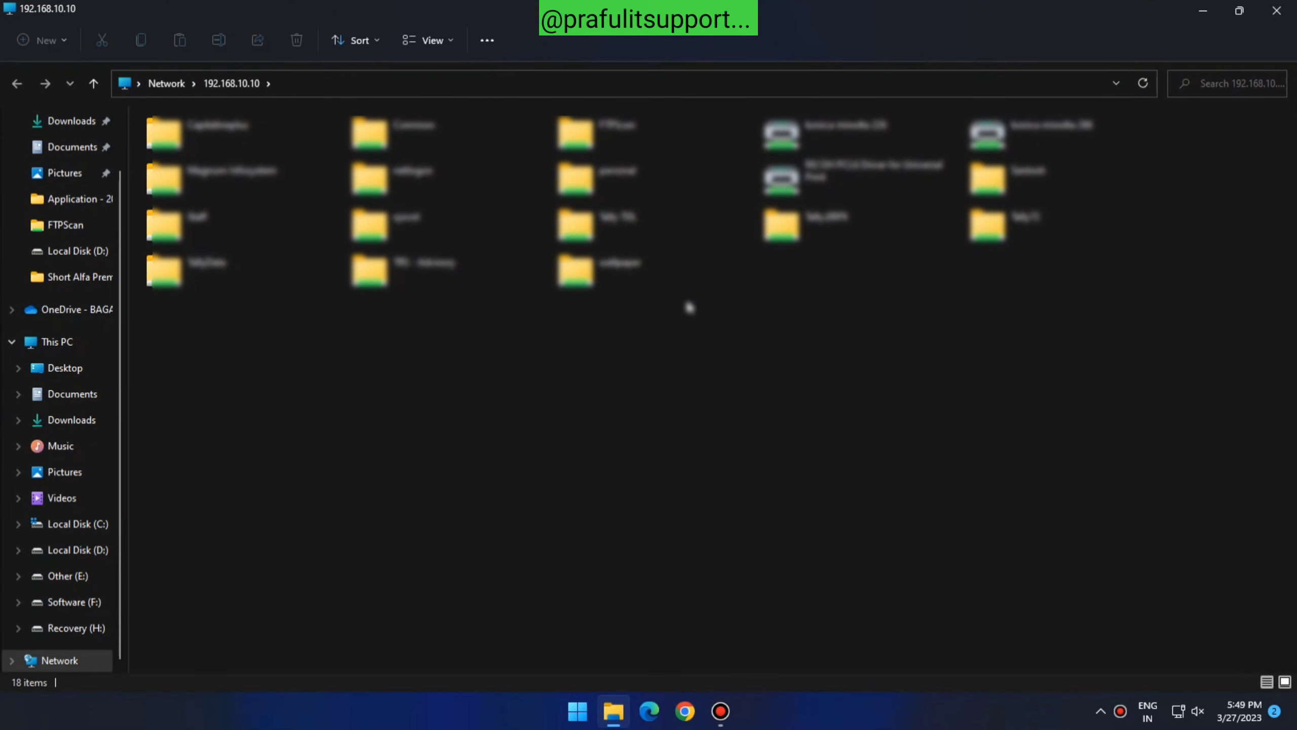
pyautogui.click(1277, 10)
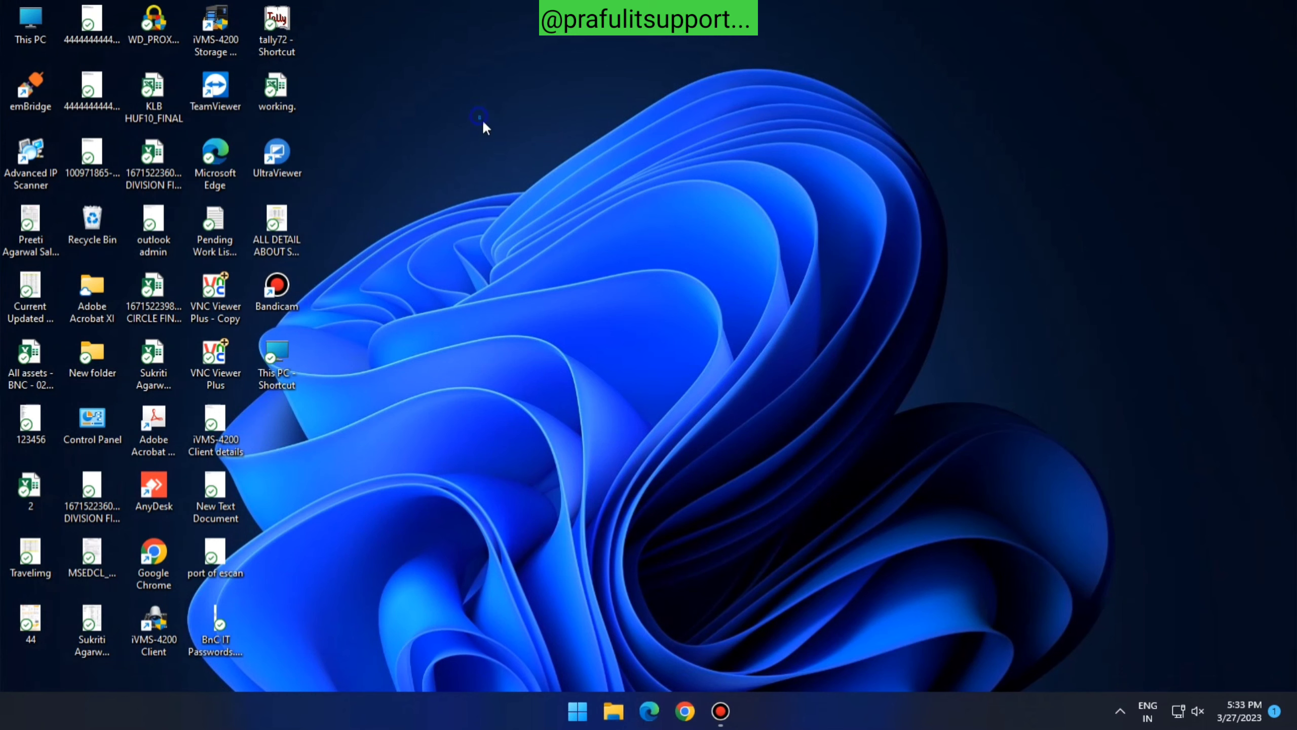
# Refresh the desktop and open the Ethernet connection details from the network tray settings
pyautogui.rightClick(541, 193)
pyautogui.click(566, 183)
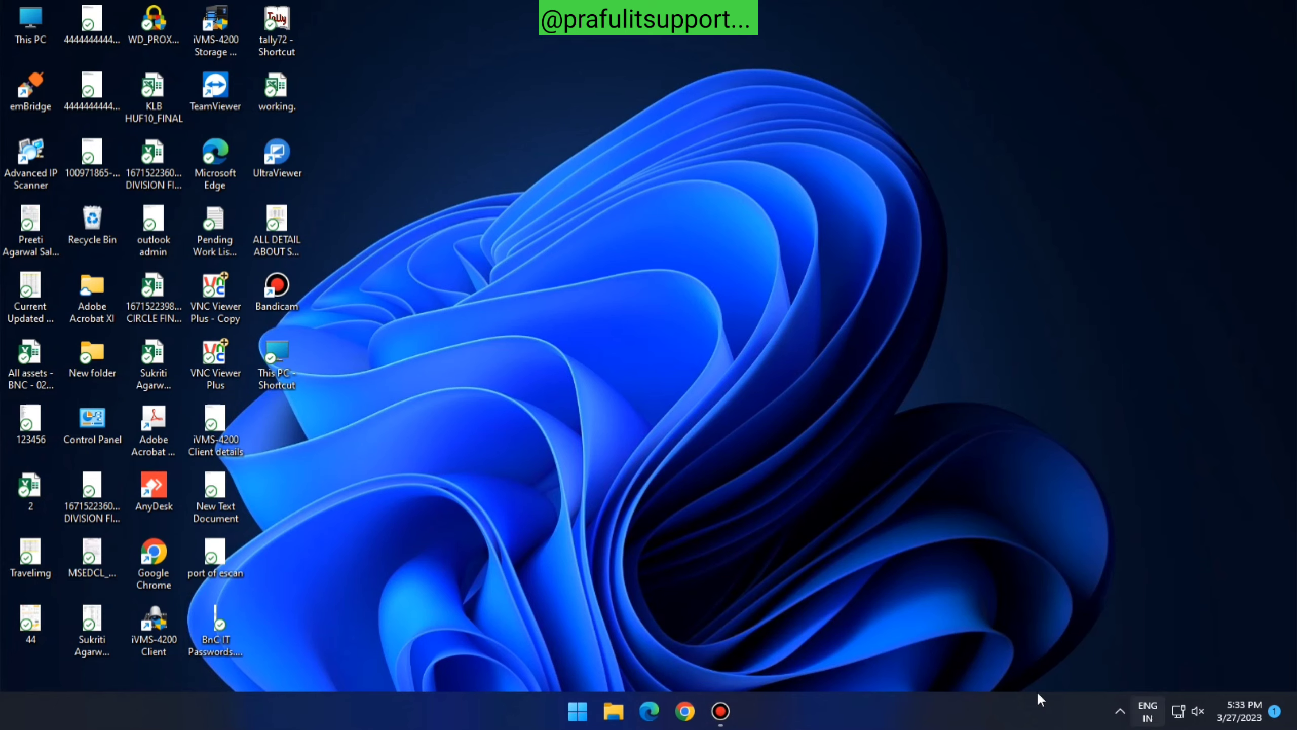
pyautogui.rightClick(1171, 717)
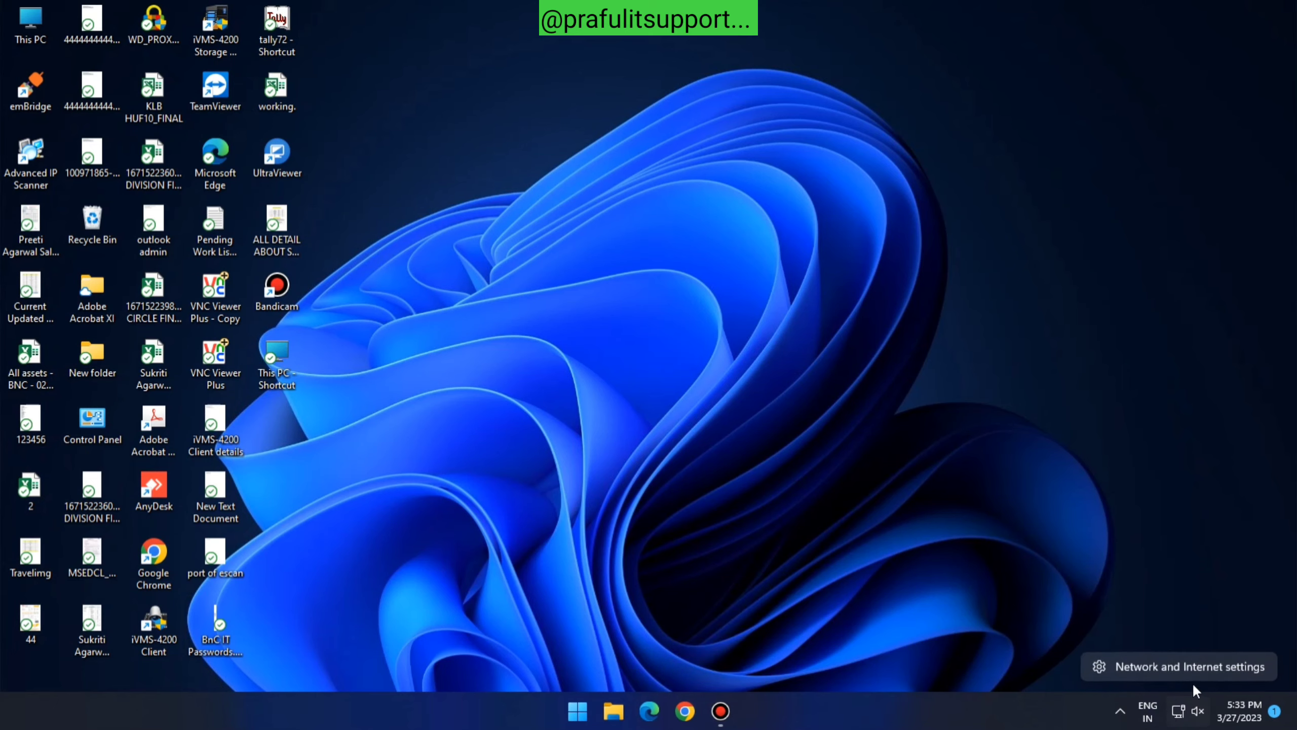
pyautogui.click(1201, 667)
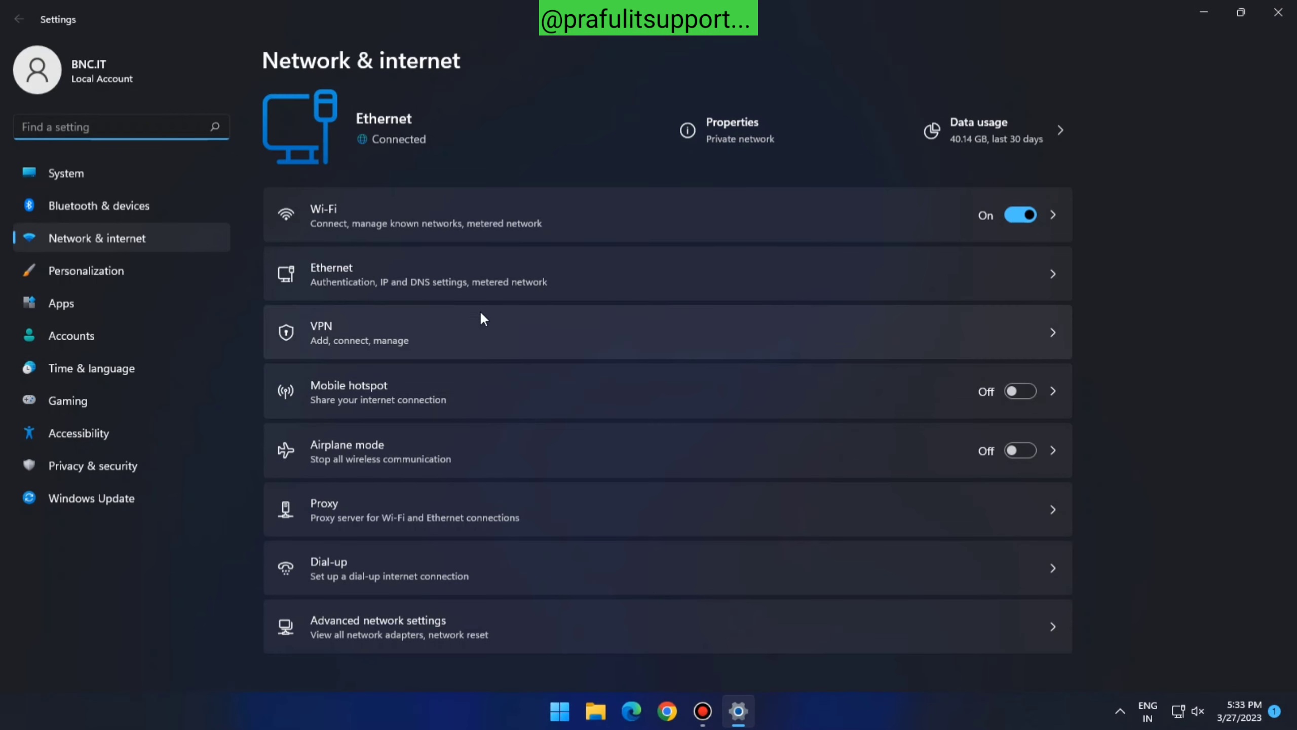
pyautogui.click(1029, 279)
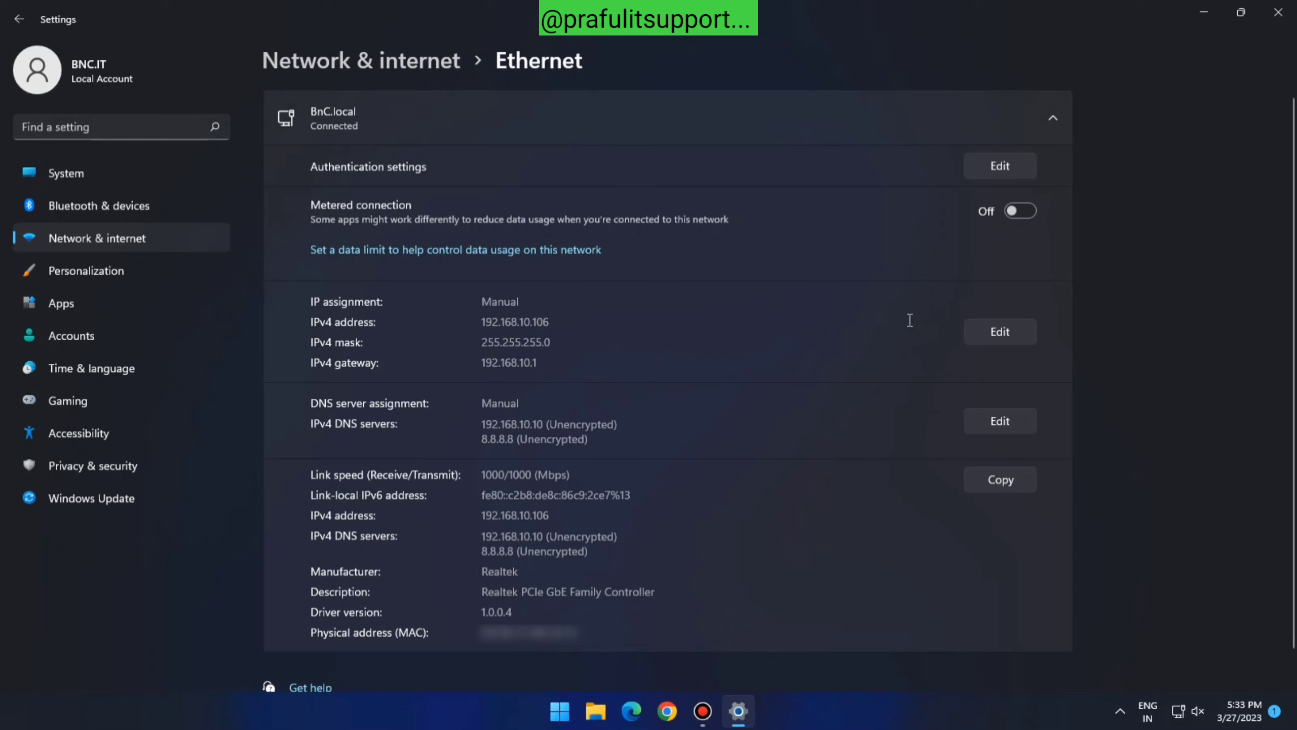
# Verify IPv4 192.168.10.106 and the IP assignment fields, then cancel without changes
pyautogui.moveTo(557, 320); pyautogui.dragTo(422, 307)
pyautogui.click(1012, 335)
pyautogui.scroll(-3, 563, 369)
pyautogui.scroll(-1, 563, 369)
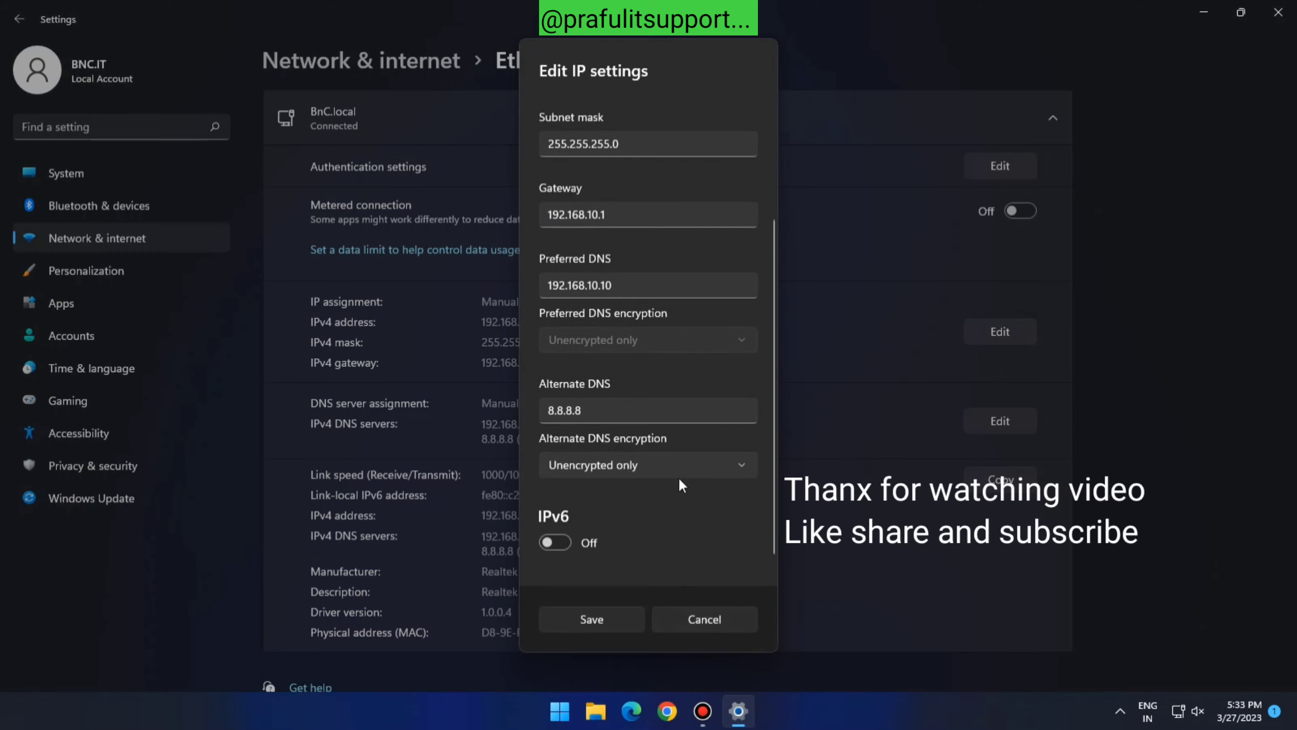
pyautogui.scroll(3, 679, 476)
pyautogui.click(704, 628)
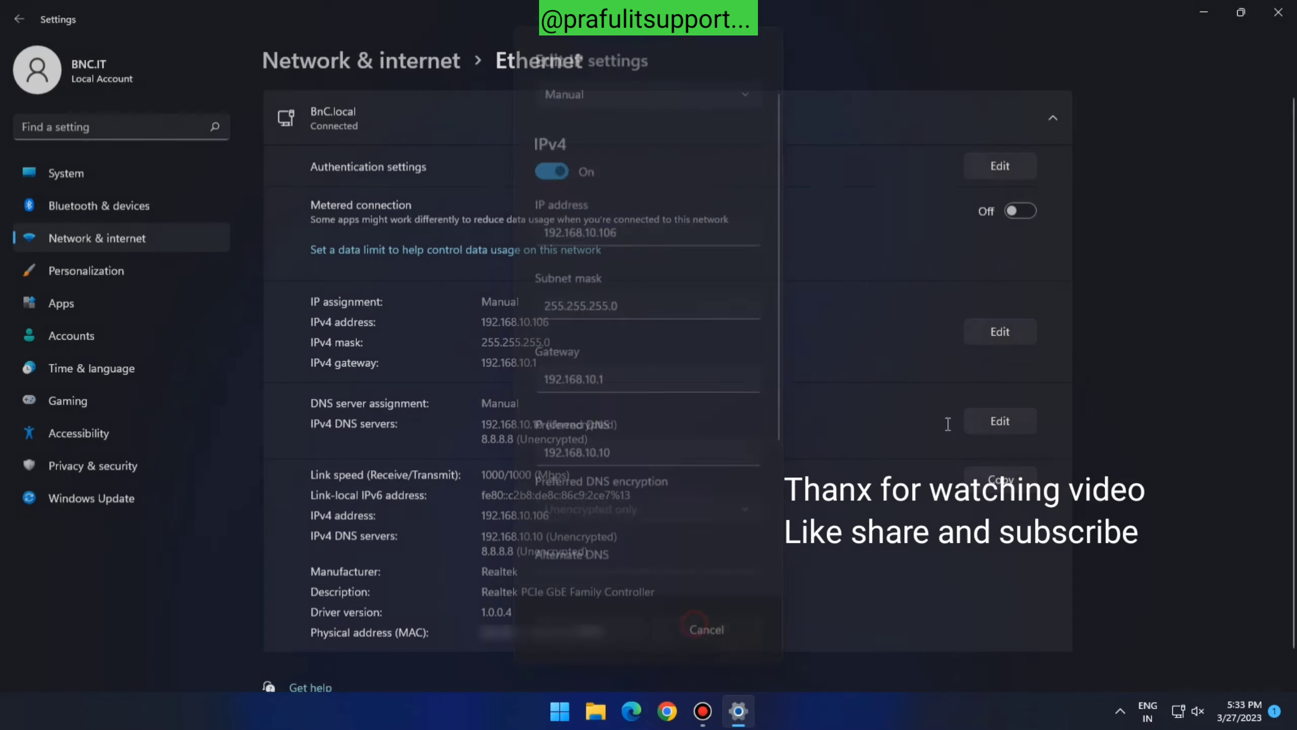